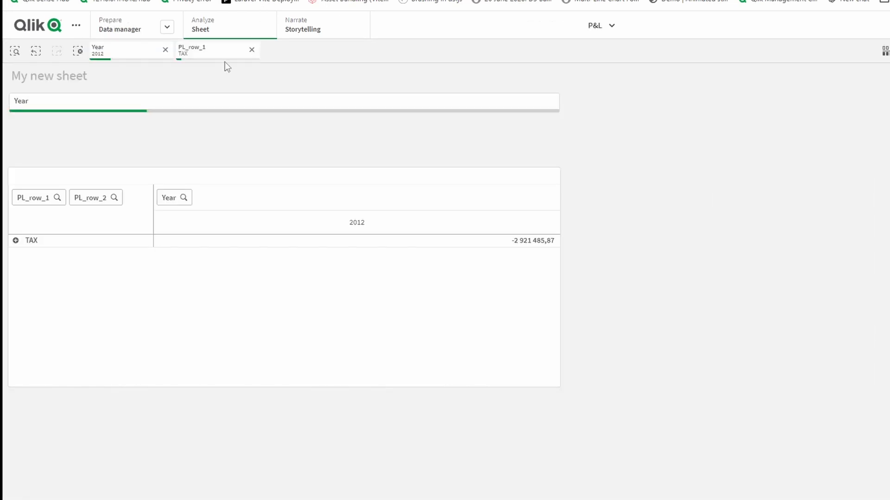
Clear the PL_row_1 selection in the P&L app and open the Balance sheet of the Balance app.
click(252, 50)
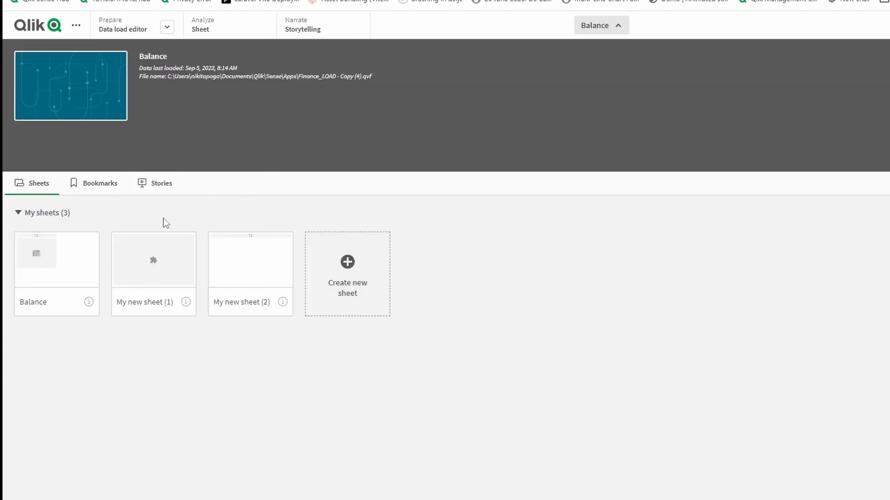
click(72, 268)
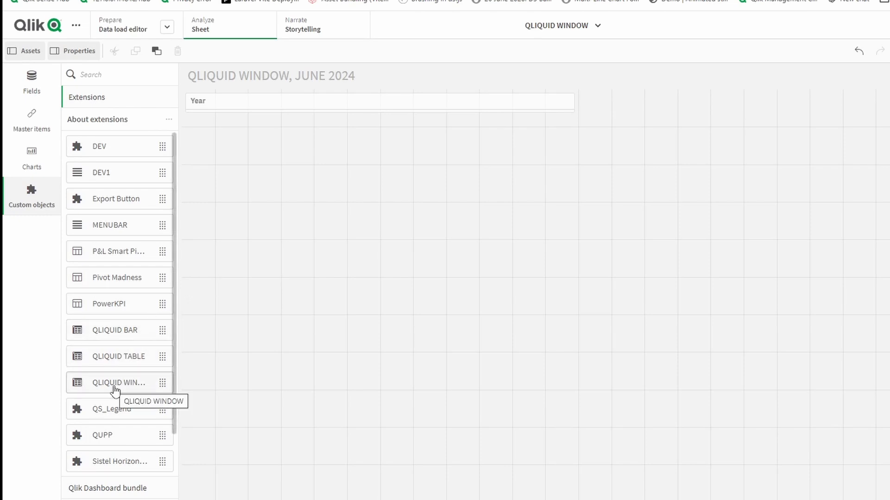
Add a QLIQUID WINDOW object below the Year filter and choose P&L as its source app.
drag(115, 388, 427, 207)
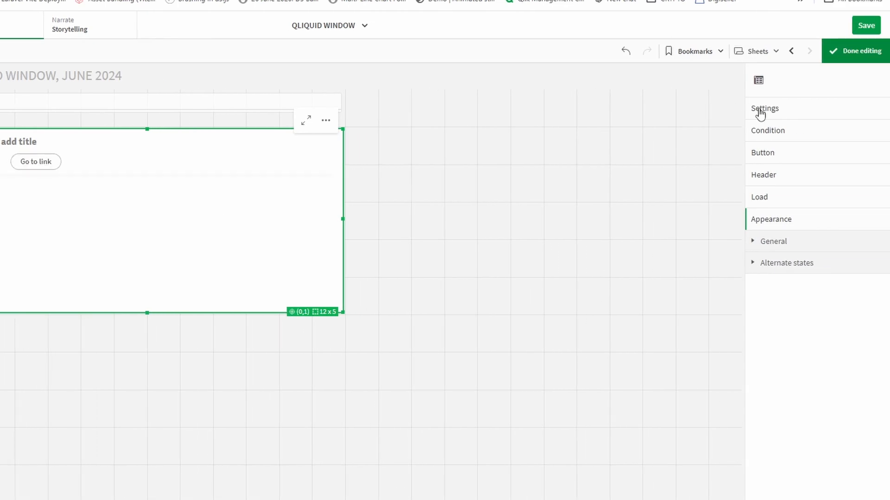
click(823, 114)
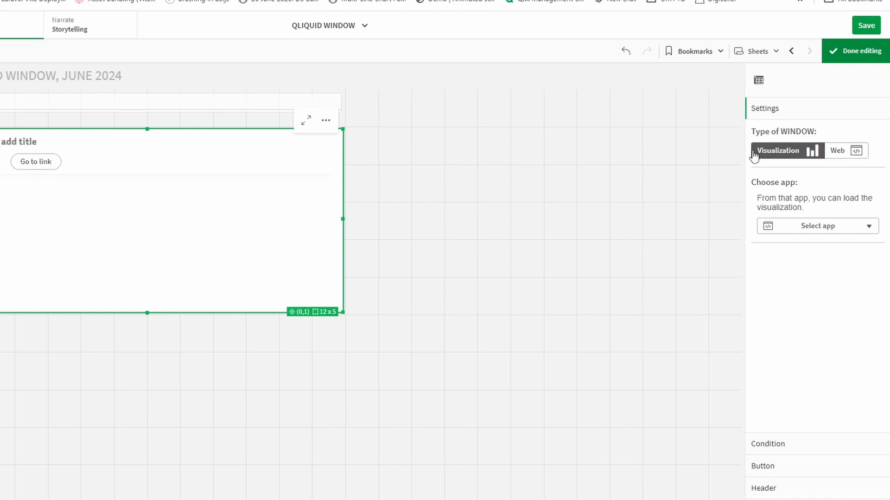
click(814, 226)
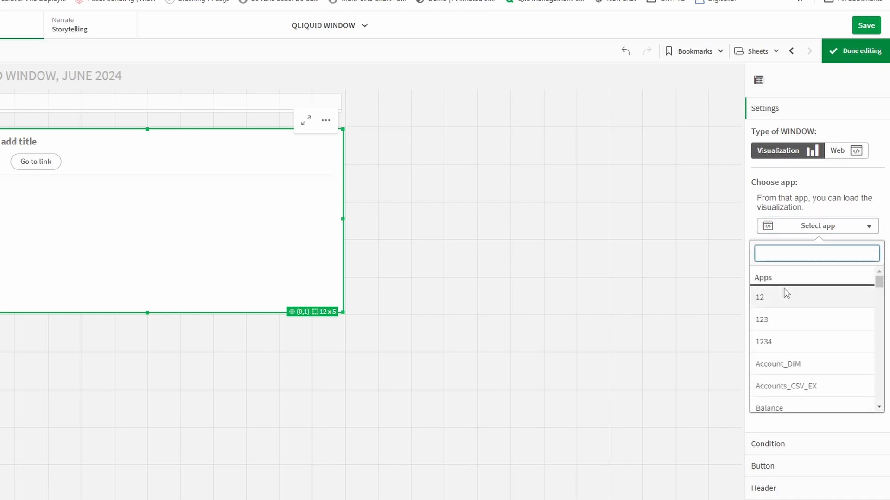
scroll(787, 292, down, 3)
scroll(796, 291, down, 5)
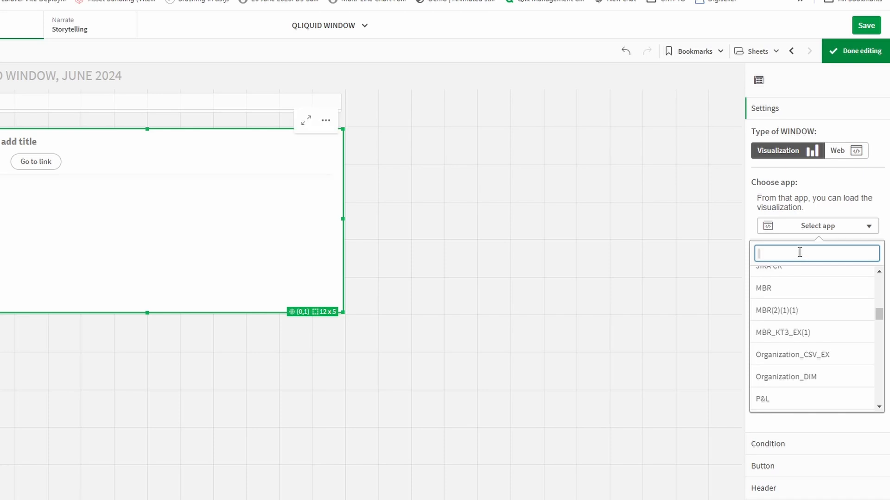
click(780, 398)
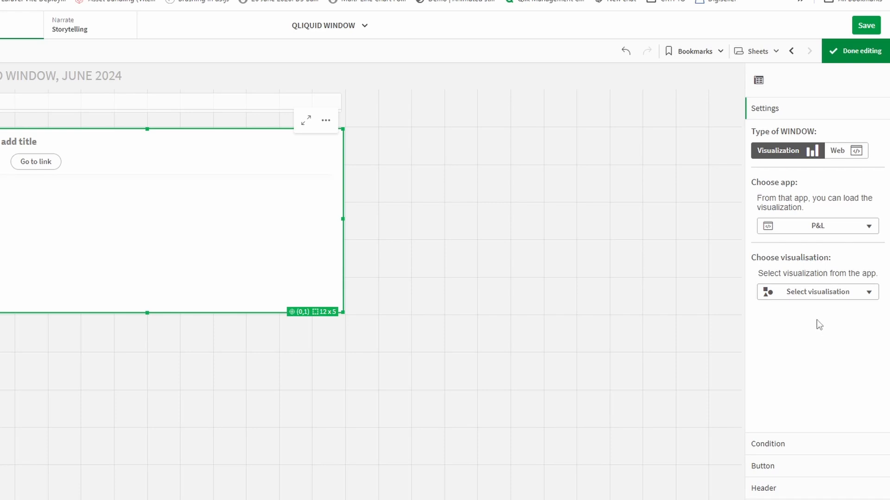
Load the P&L master visualisation into the window and enlarge the object to 14 x 9 grid cells.
click(817, 291)
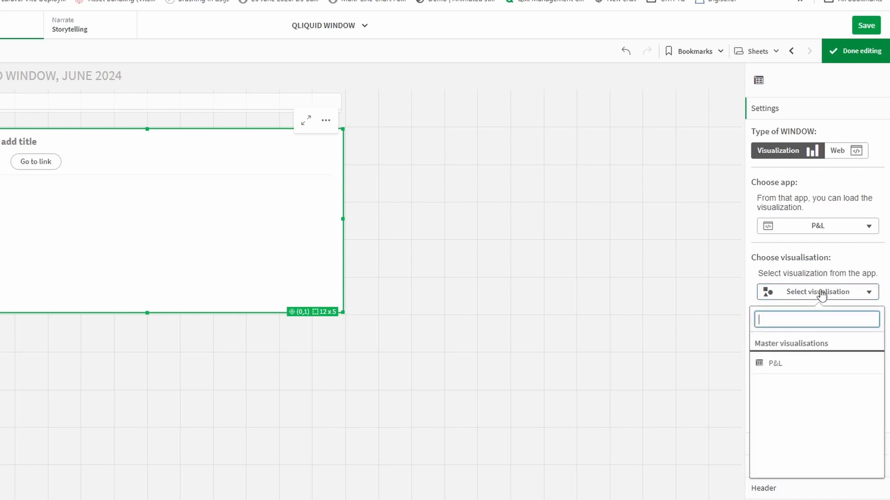
click(784, 363)
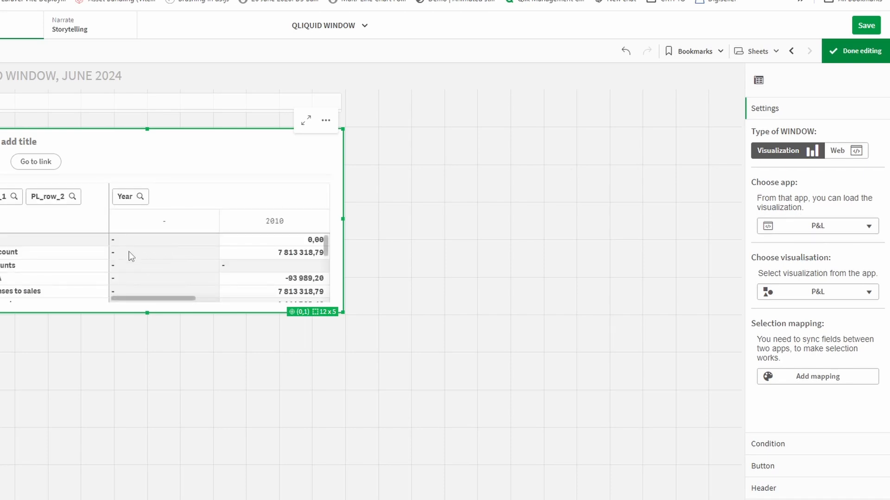
drag(341, 311, 408, 461)
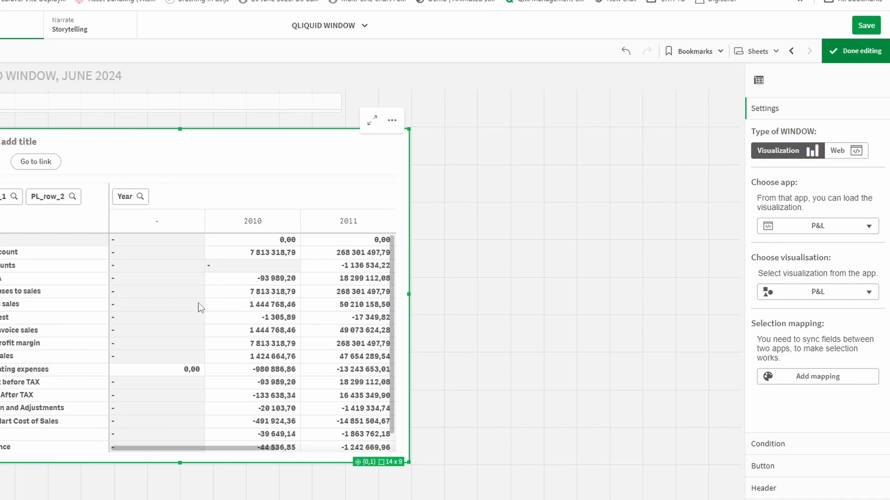
Add a selection mapping from the linked app's Year field to the current app's Year field, using Field number as the value type.
click(772, 376)
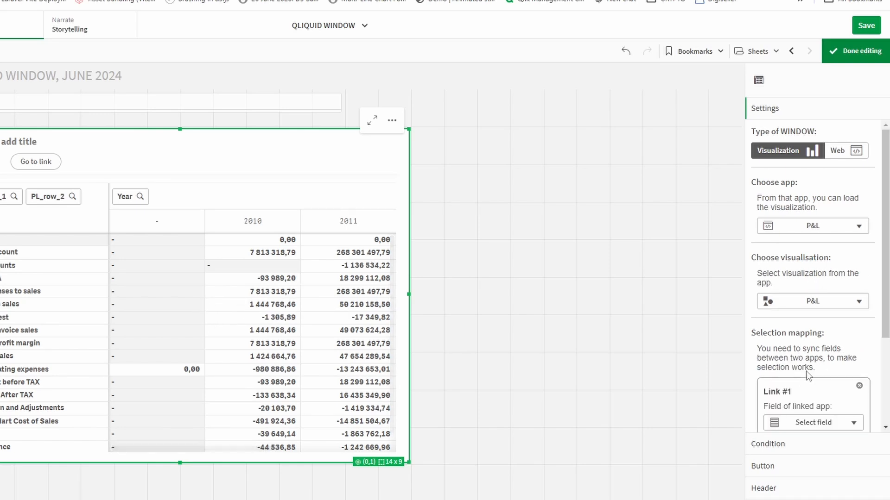
scroll(822, 330, down, 1)
scroll(823, 330, down, 3)
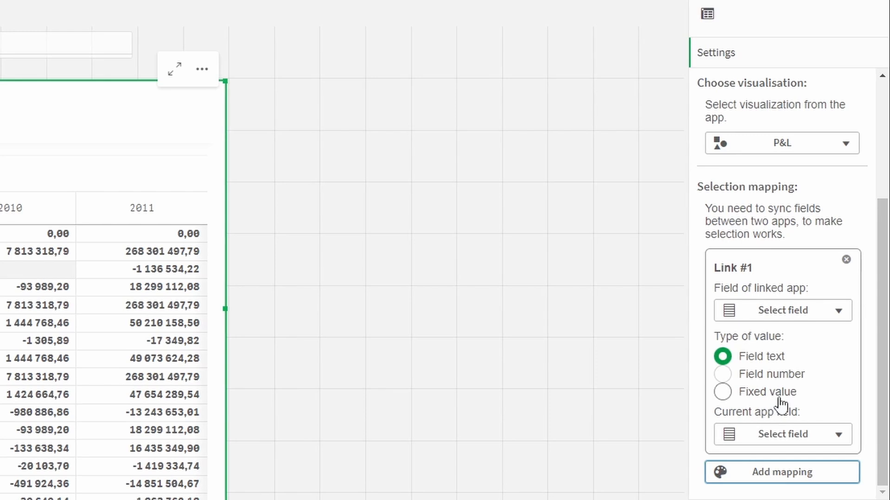
click(809, 315)
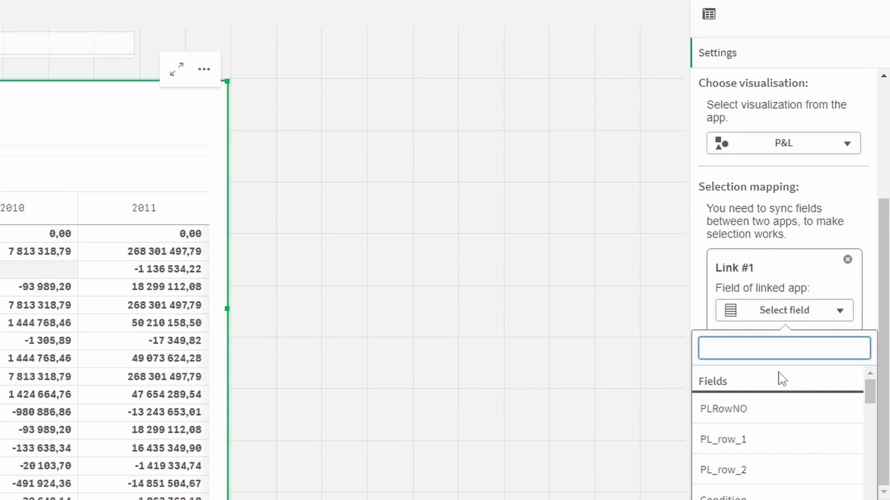
text(ye)
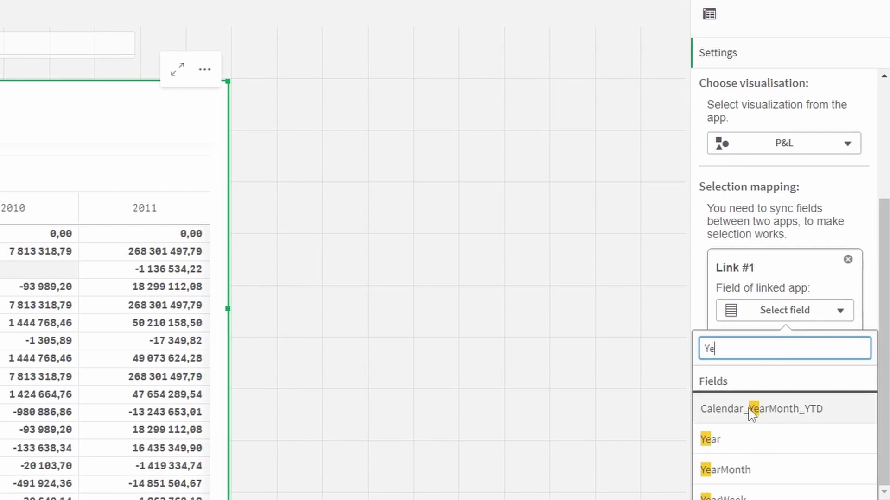
click(738, 441)
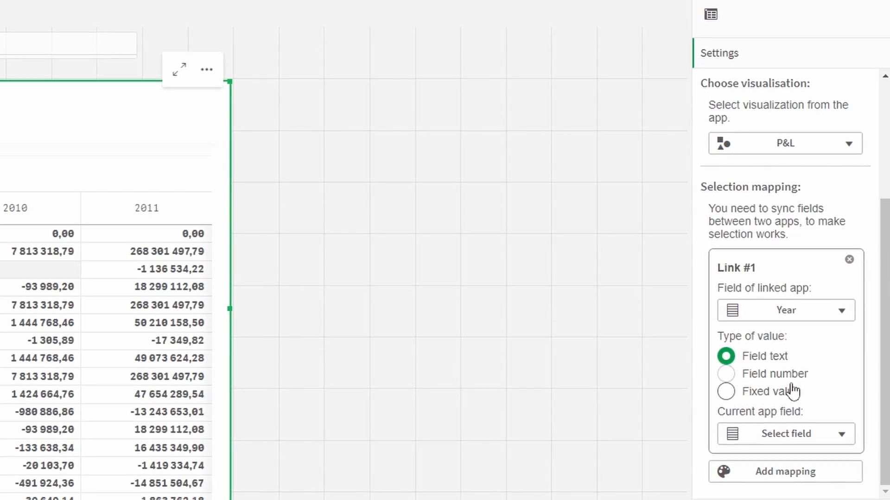
click(795, 375)
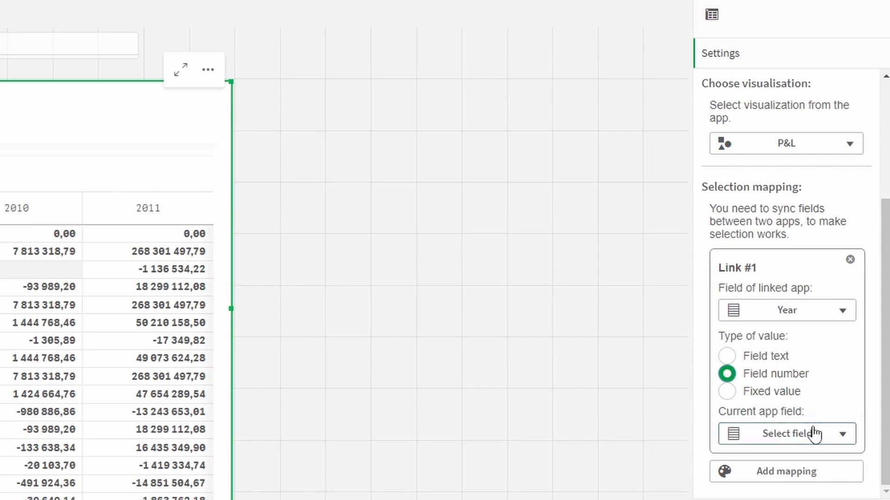
click(758, 432)
click(793, 317)
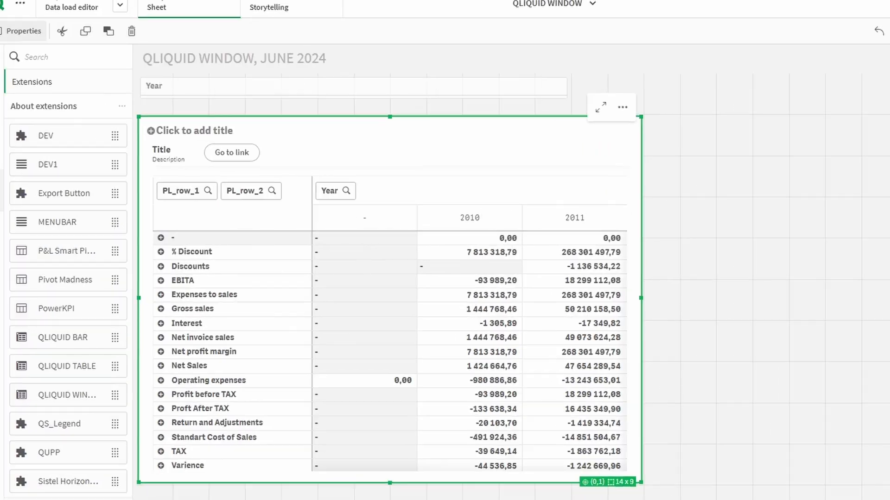
Leave edit mode, test the mapping by filtering Year to 2012, and clear the selection.
click(888, 2)
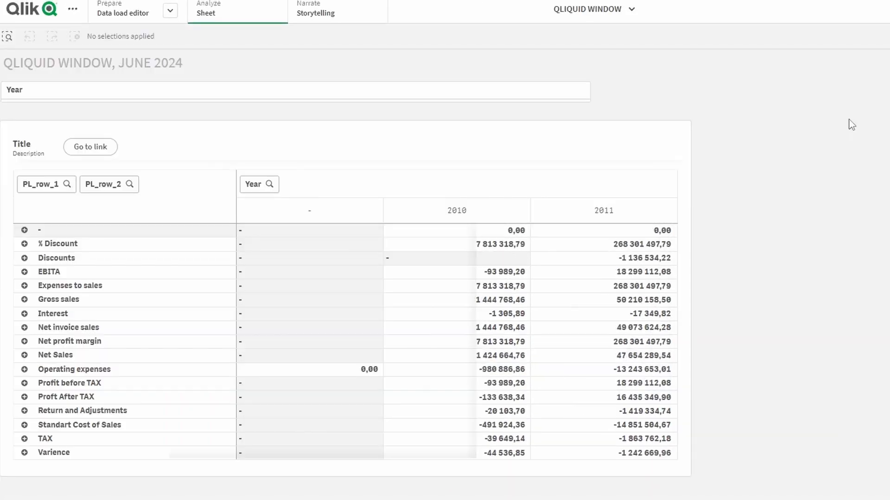
click(294, 100)
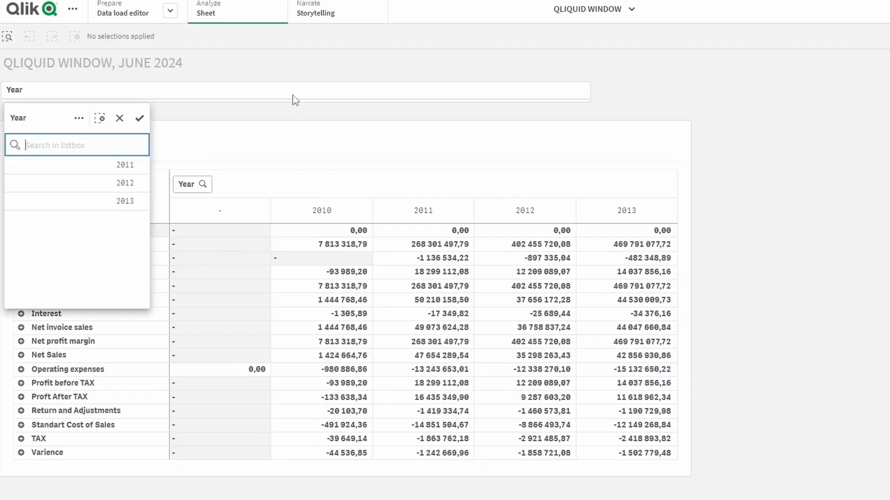
click(139, 183)
click(140, 119)
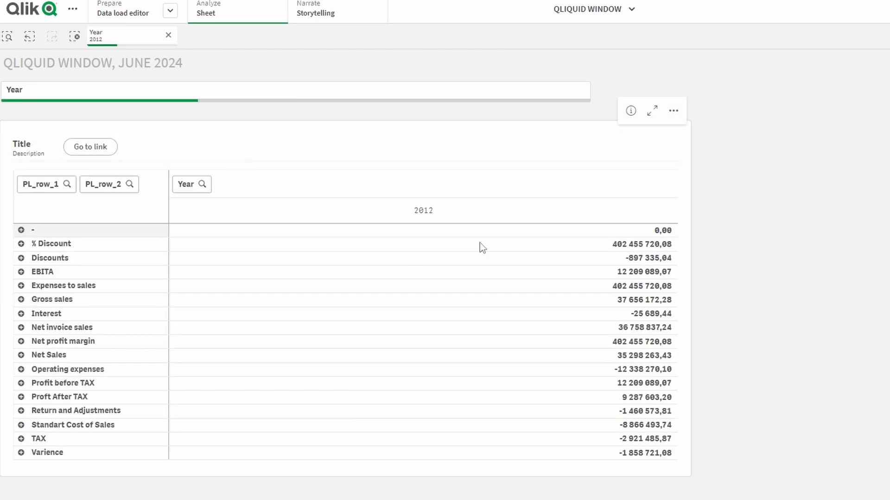
click(168, 35)
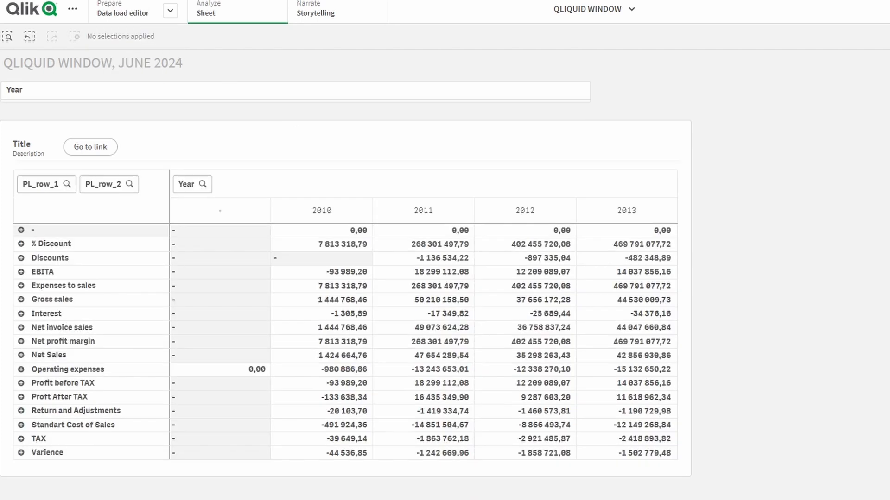
Add a second selection mapping that fixes the linked field PL_row_1 to the value TAX, save, and finish editing the sheet.
key(ctrl+e)
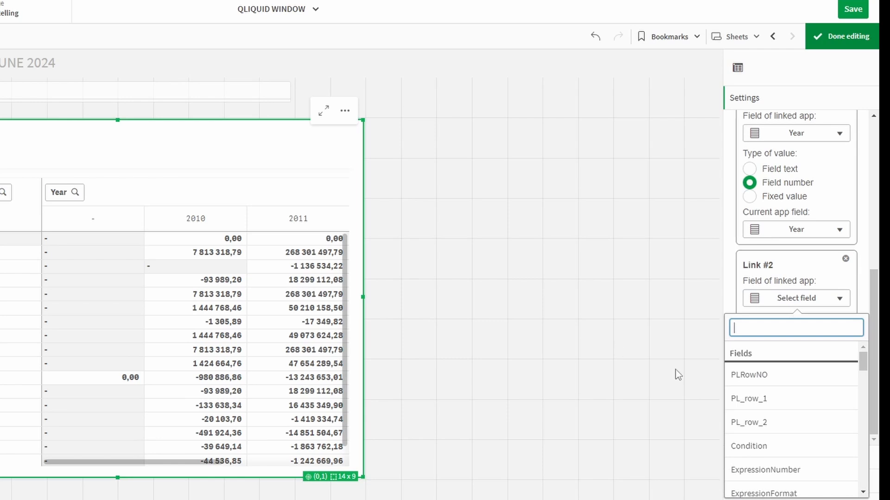
click(774, 400)
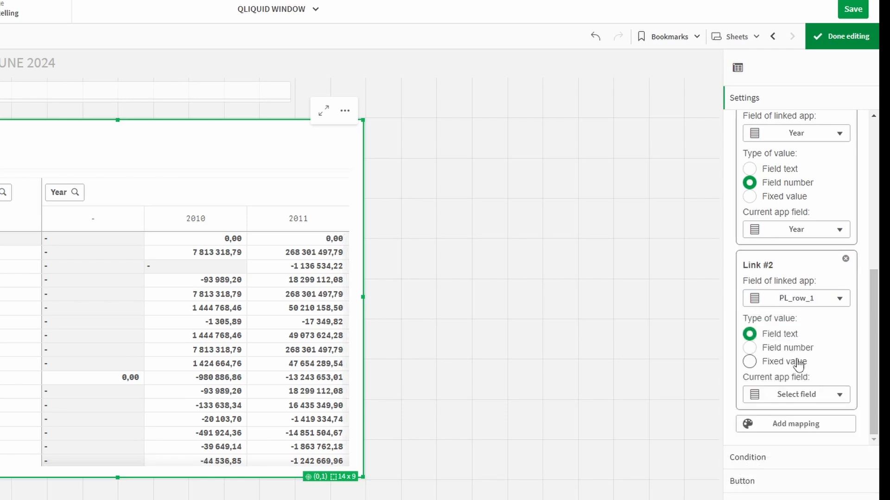
click(749, 361)
double_click(787, 395)
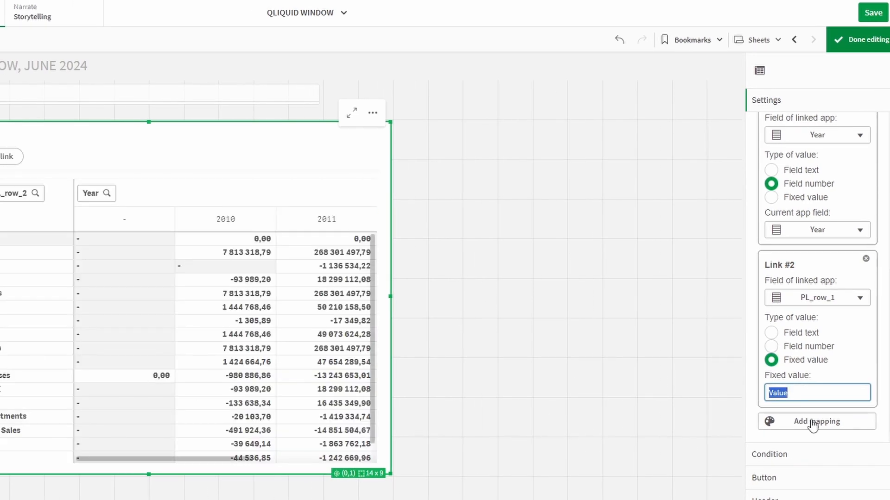
text(TA)
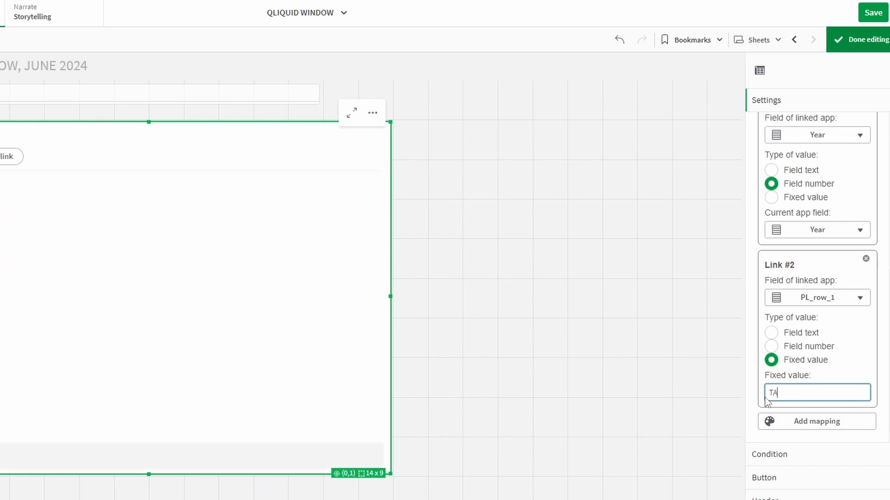
text(ZX)
key(BackSpace)
key(BackSpace)
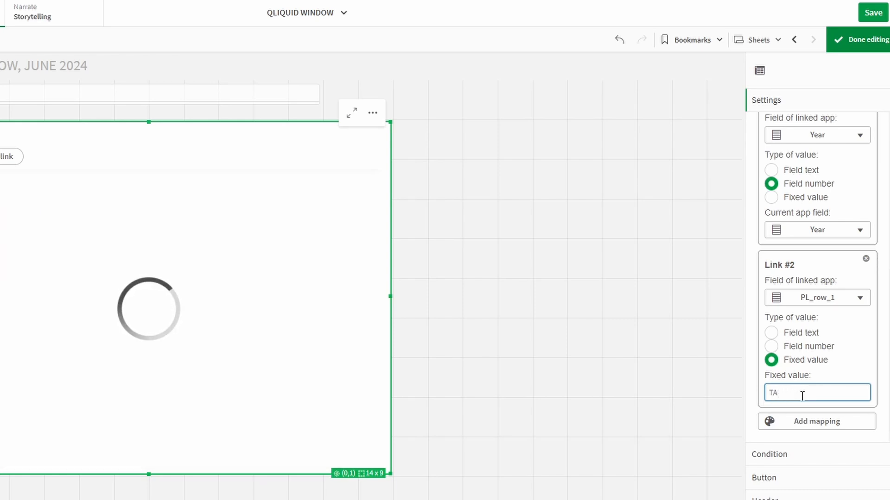
text(X)
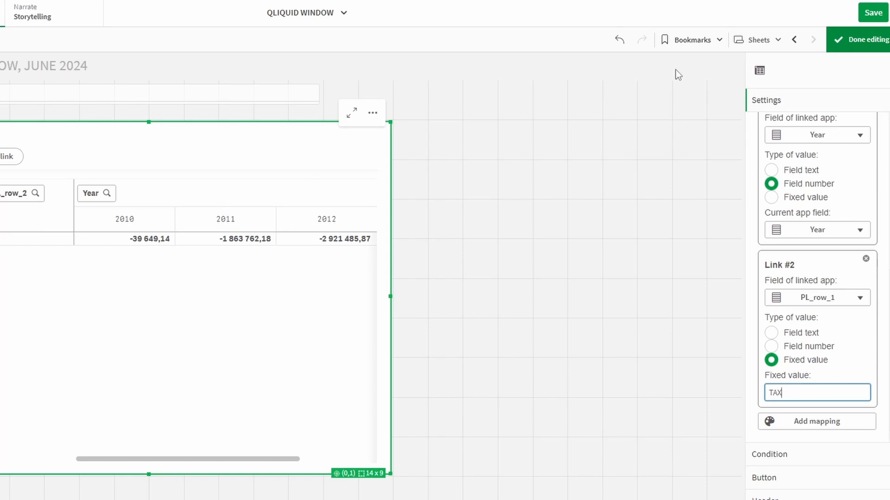
click(862, 13)
click(853, 41)
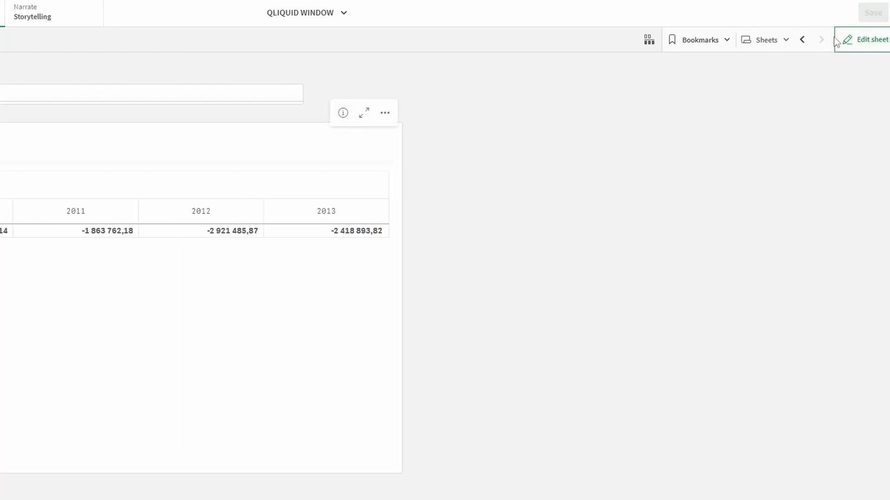
Reopen the sheet for editing and add a second QLIQUID WINDOW beside the first, sized 10 x 9 grid cells.
click(850, 42)
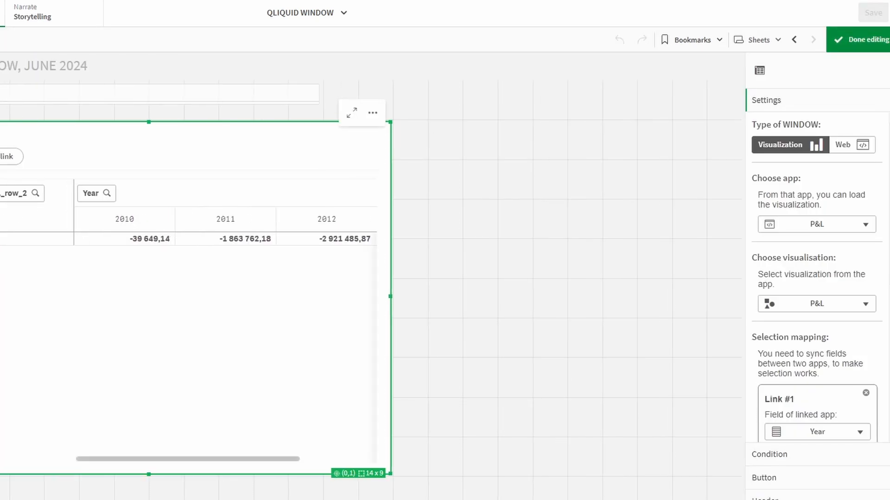
drag(517, 293, 582, 264)
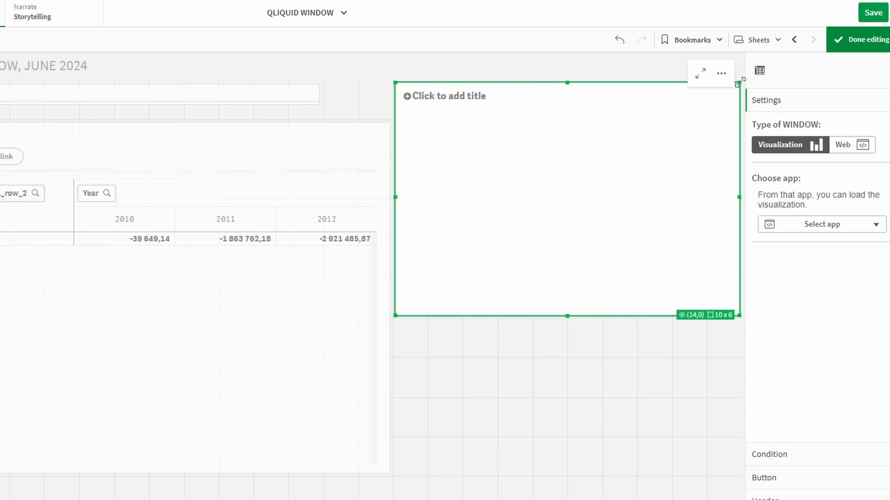
drag(740, 316, 737, 466)
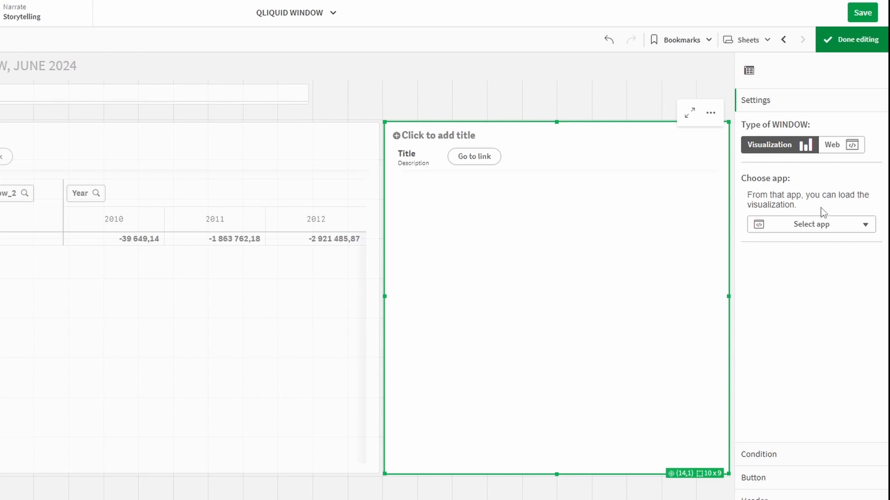
Choose Balance as the new window's source app and load its Balance master visualisation.
click(820, 224)
text(Ba)
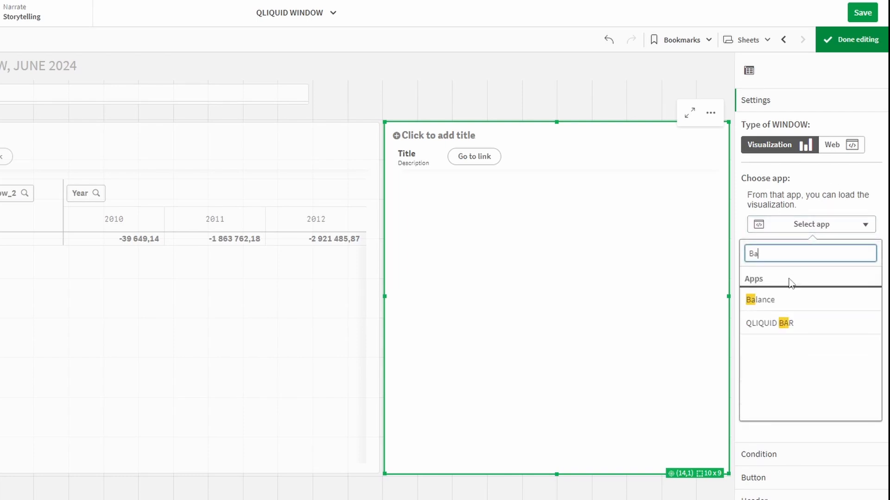
click(787, 301)
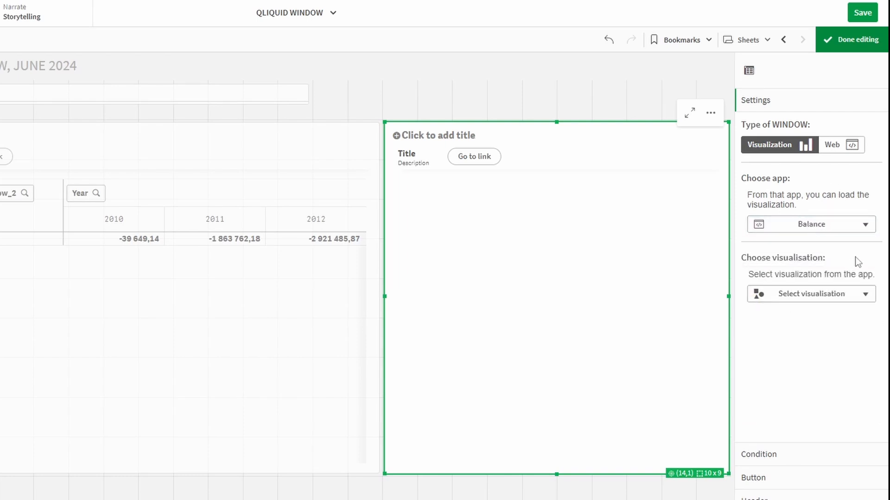
click(808, 294)
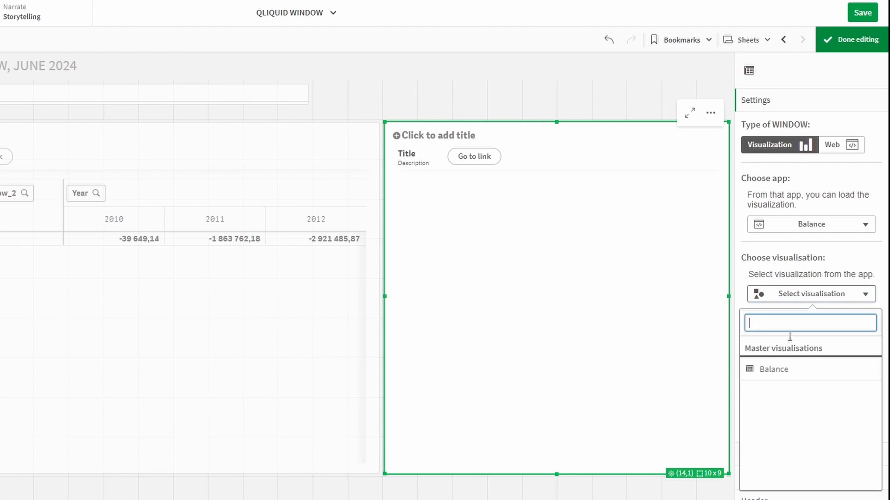
click(769, 371)
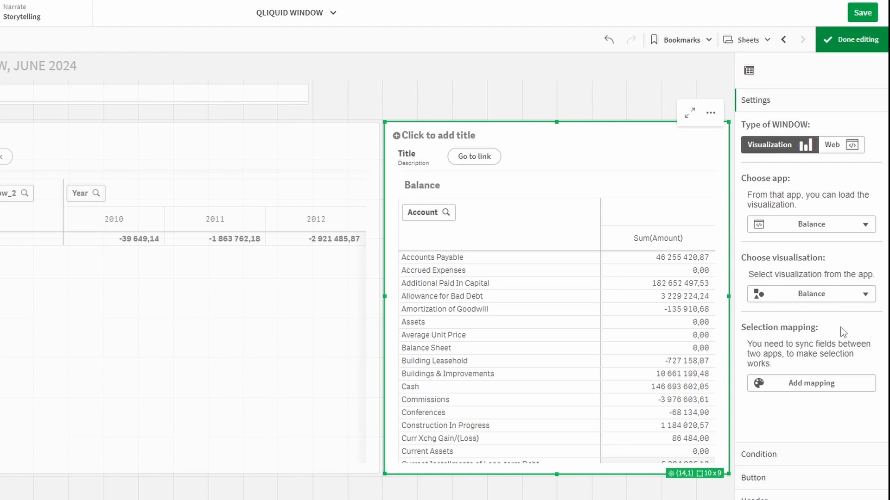
Add a selection mapping to the Balance window that links the linked app's Year field to the current app's Year field.
click(810, 386)
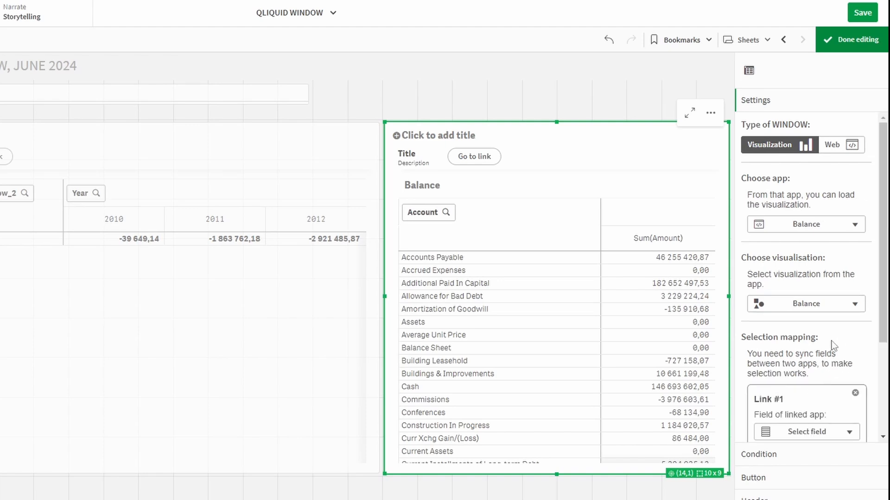
scroll(829, 338, down, 3)
click(840, 297)
text(Yer)
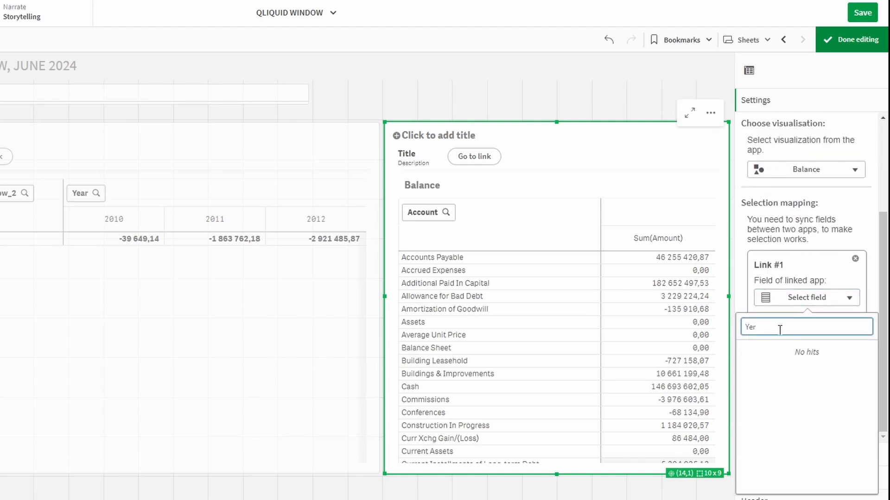
key(BackSpace)
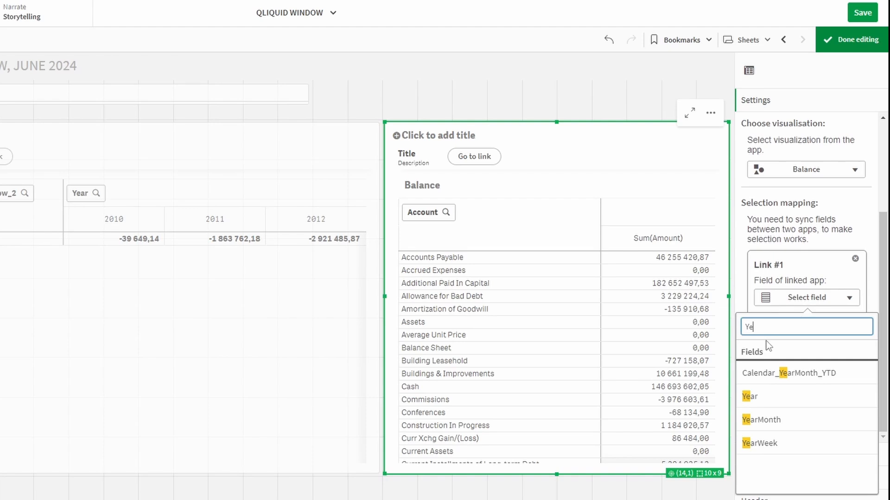
click(756, 393)
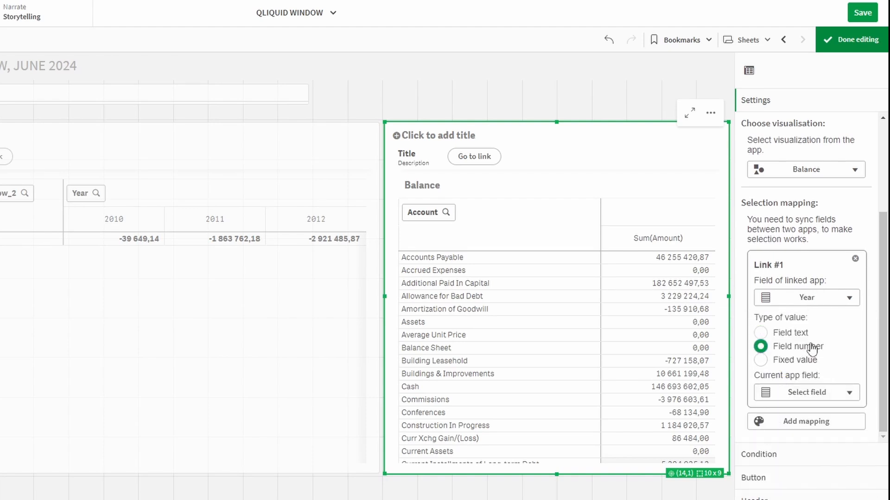
click(812, 389)
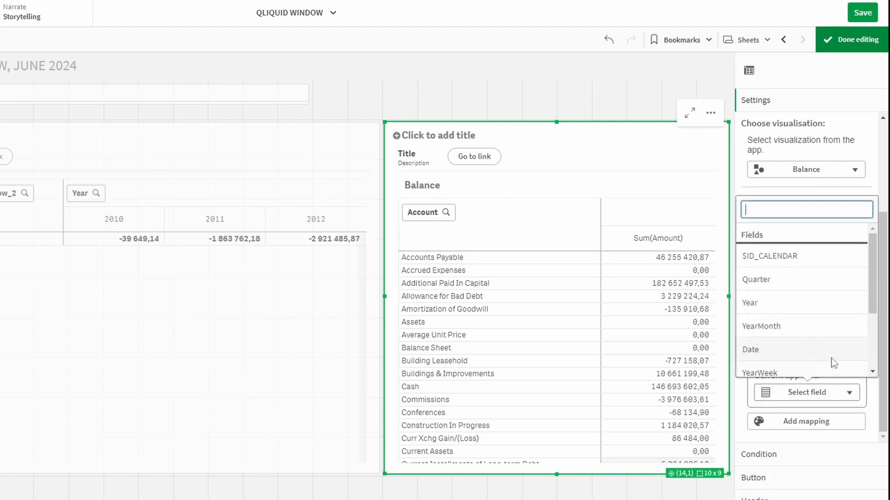
click(789, 300)
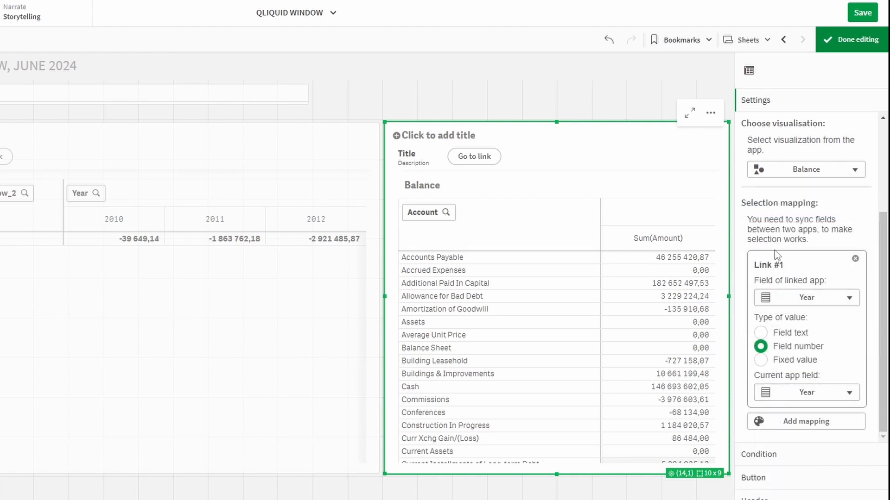
Finish editing the sheet and test the mapping in both windows by filtering Year to 2012.
click(853, 39)
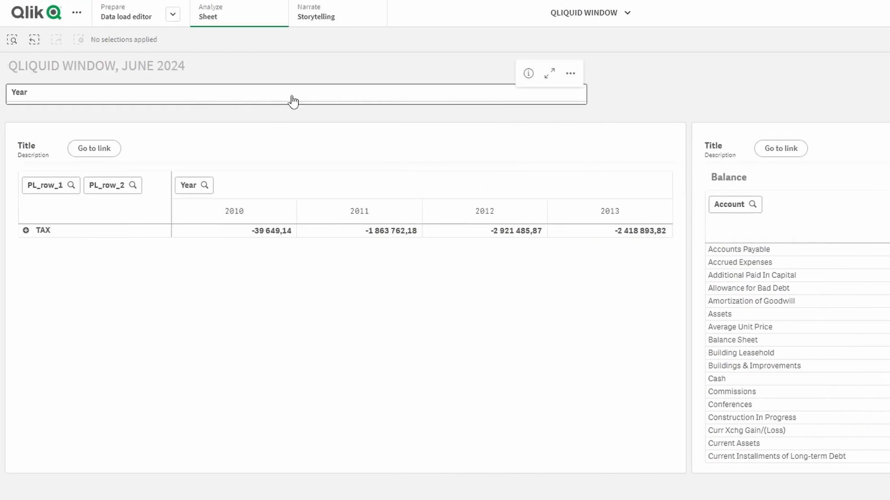
click(293, 101)
click(126, 184)
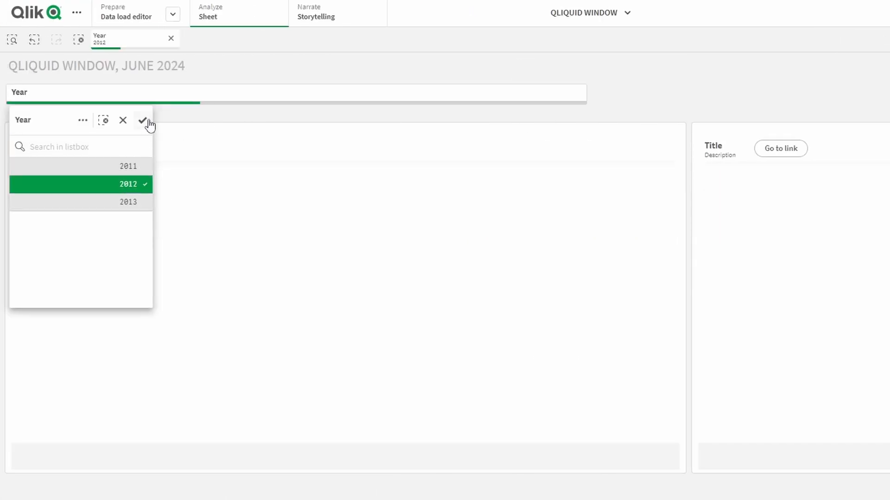
click(147, 121)
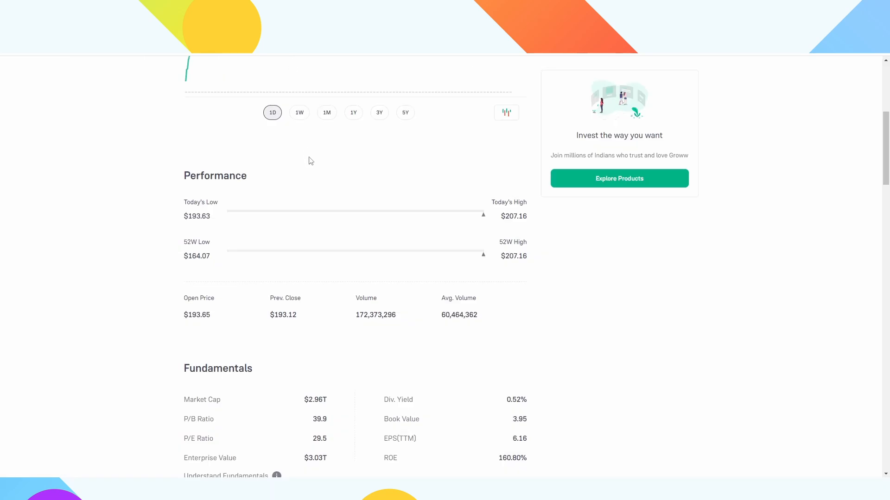
Open the company table sheet for editing and add a QLIQUID WINDOW beside the table, sized 14 x 10 grid cells.
scroll(337, 260, down, 8)
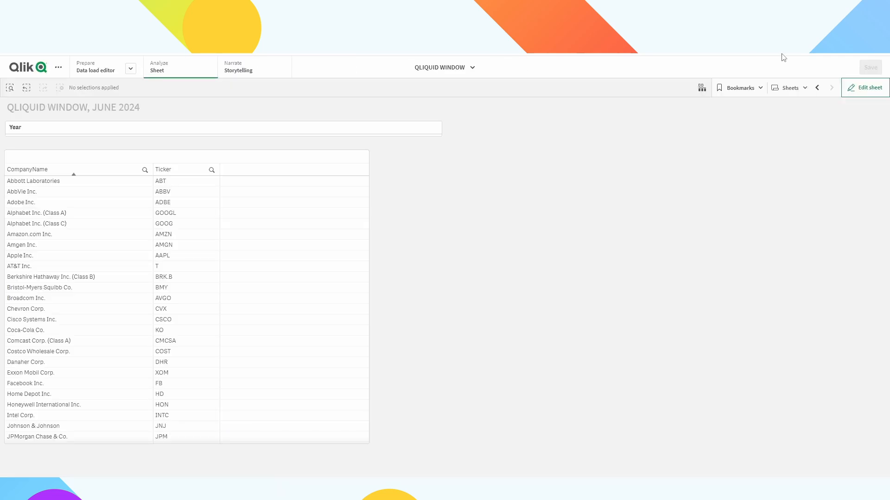
click(865, 87)
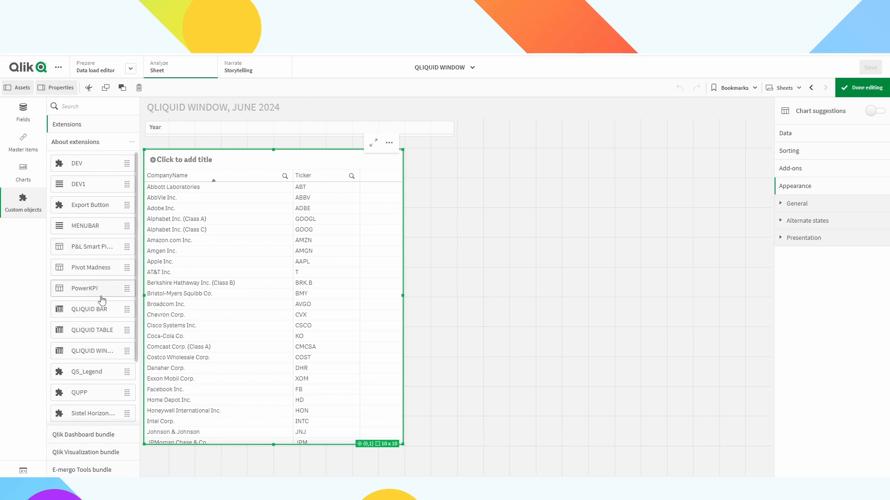
drag(99, 354, 525, 263)
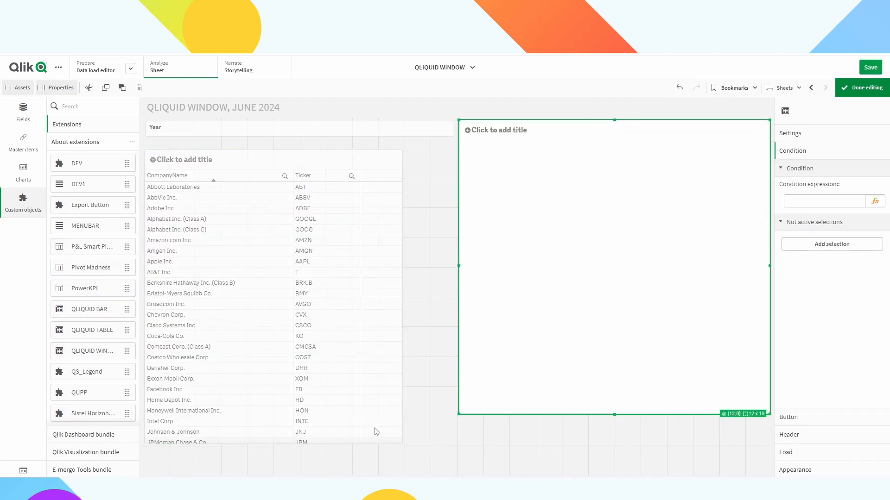
drag(460, 120, 399, 153)
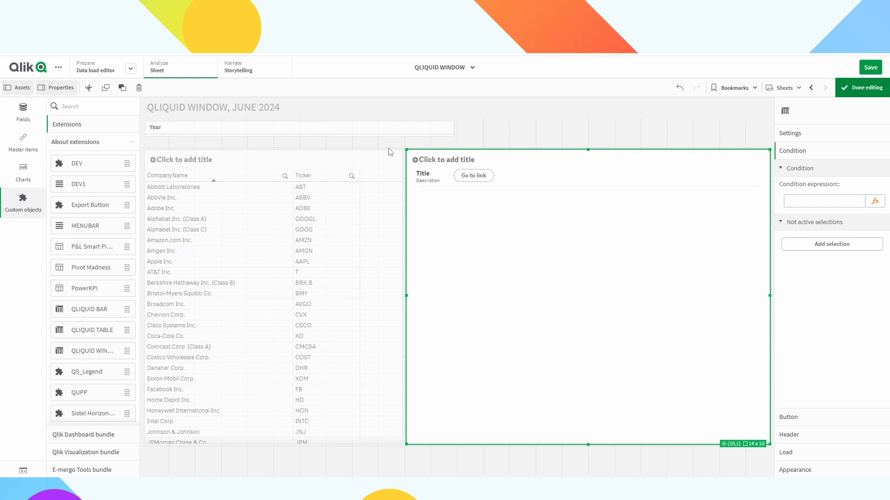
click(801, 136)
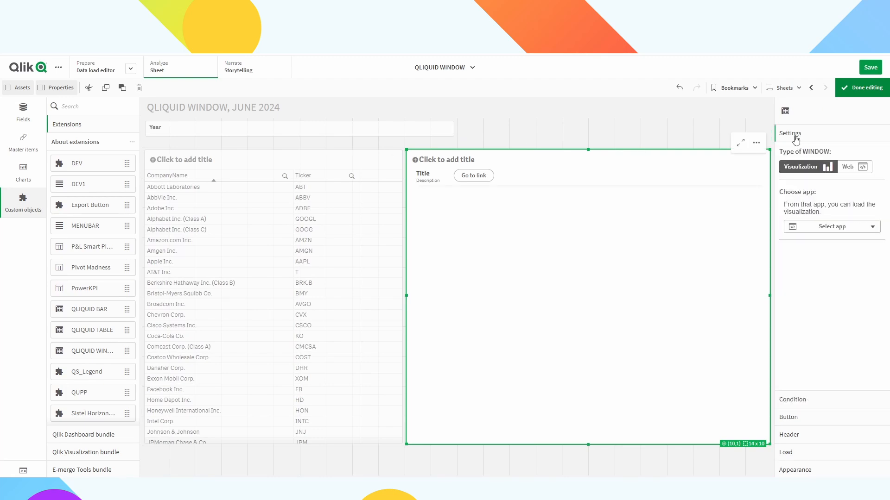
click(859, 165)
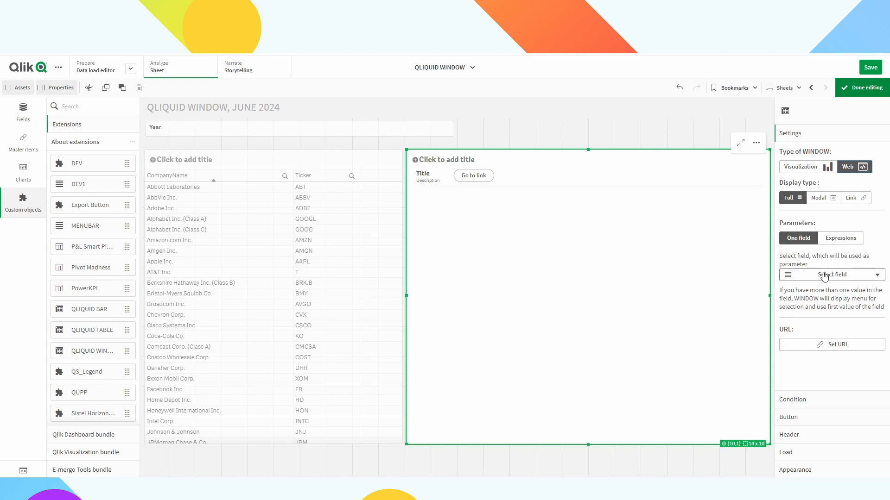
click(821, 345)
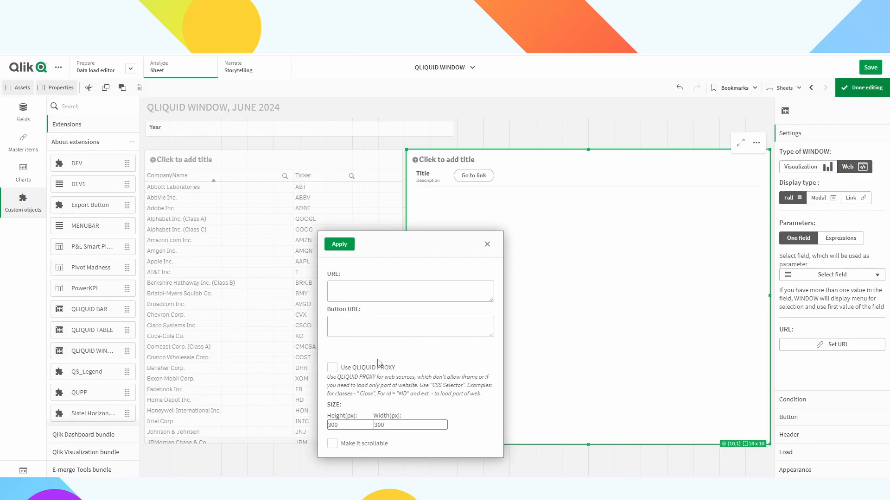
click(345, 292)
text(https://groww.in/us-stocks/aapl)
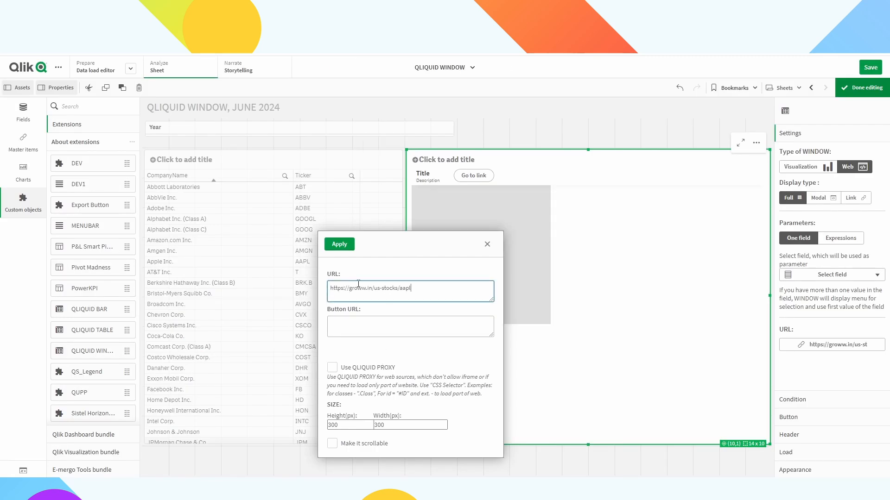
click(359, 323)
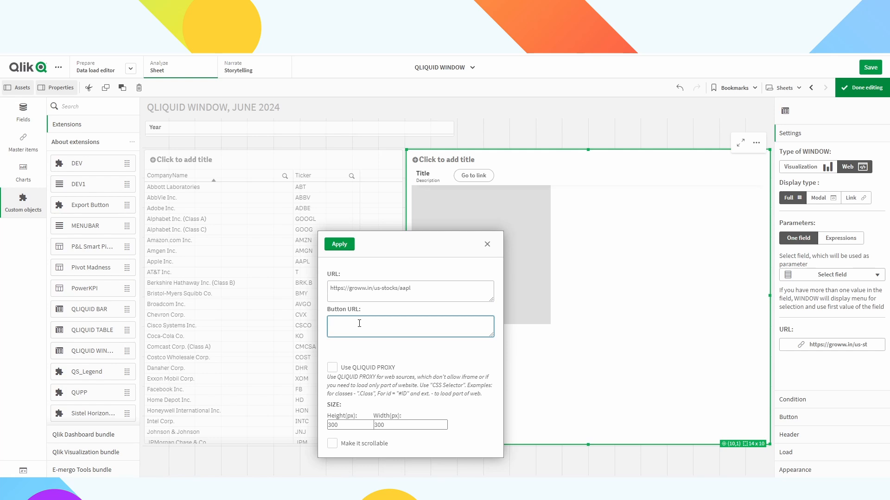
text(https://groww.in/us-stocks/aapl)
click(338, 245)
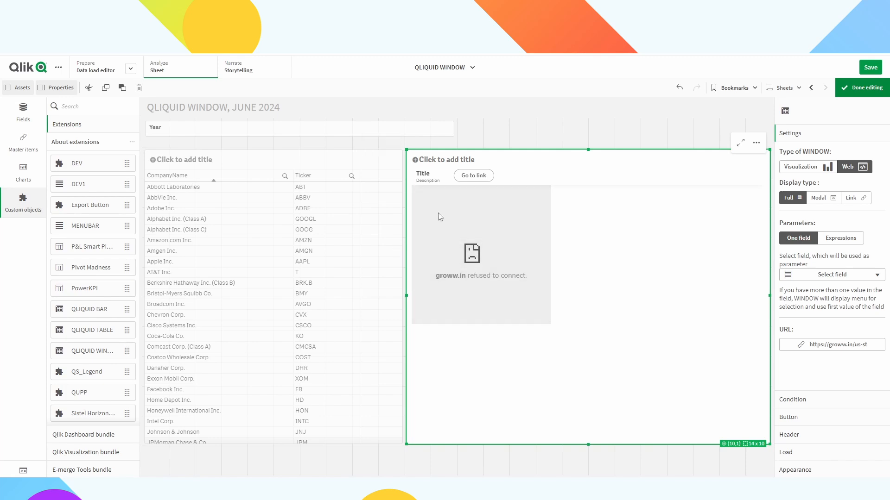
Enable QLIQUID PROXY for the window's web source, apply it, and look through the loaded page.
click(827, 346)
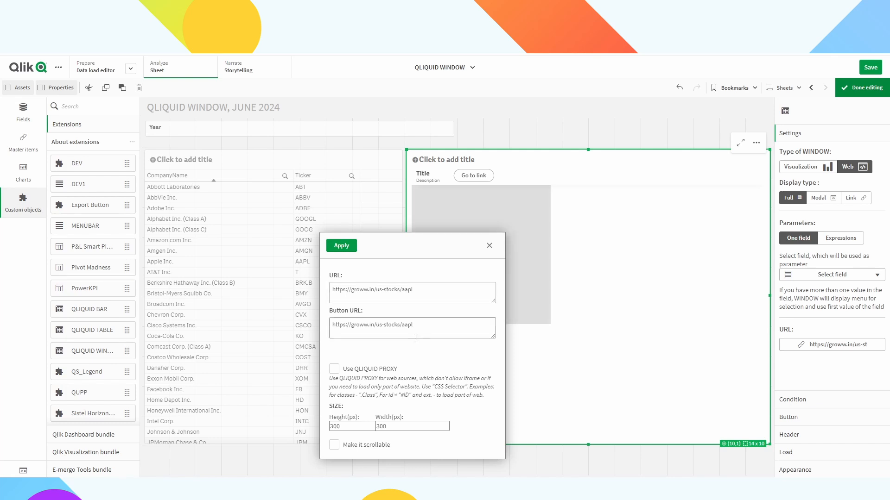
click(336, 372)
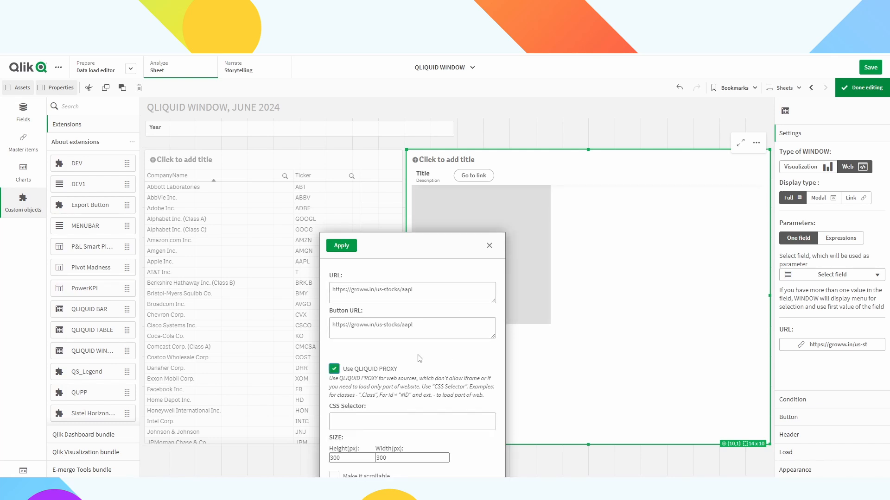
click(343, 248)
click(343, 249)
scroll(521, 244, down, 11)
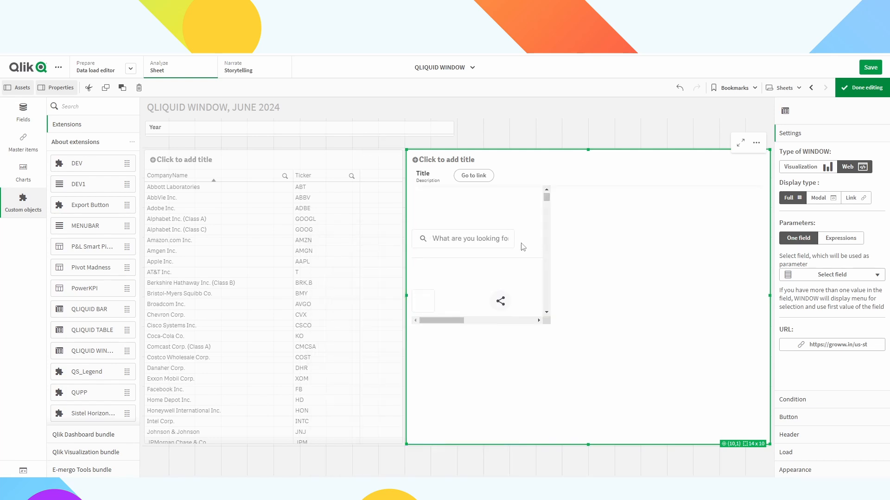
scroll(523, 247, down, 5)
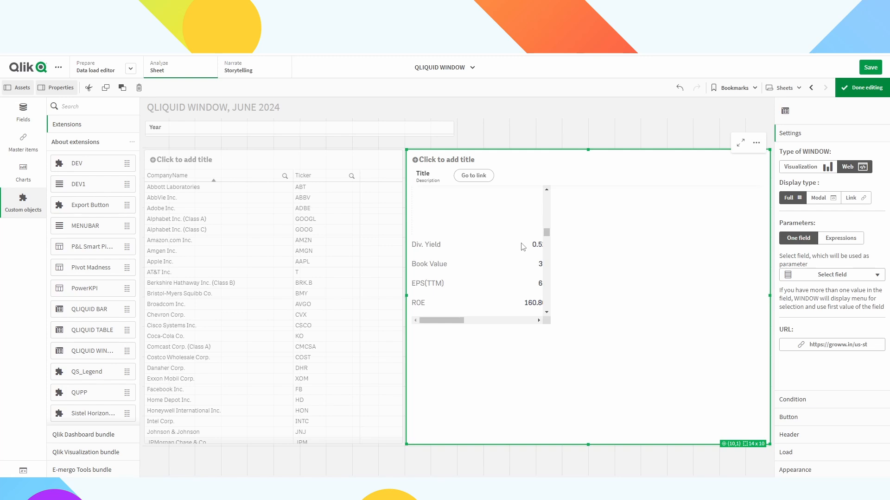
scroll(520, 247, down, 1)
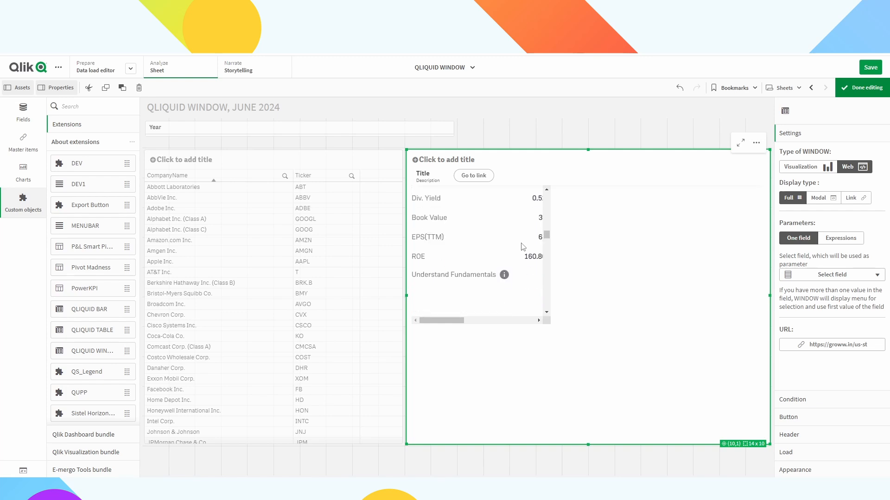
scroll(521, 247, up, 1)
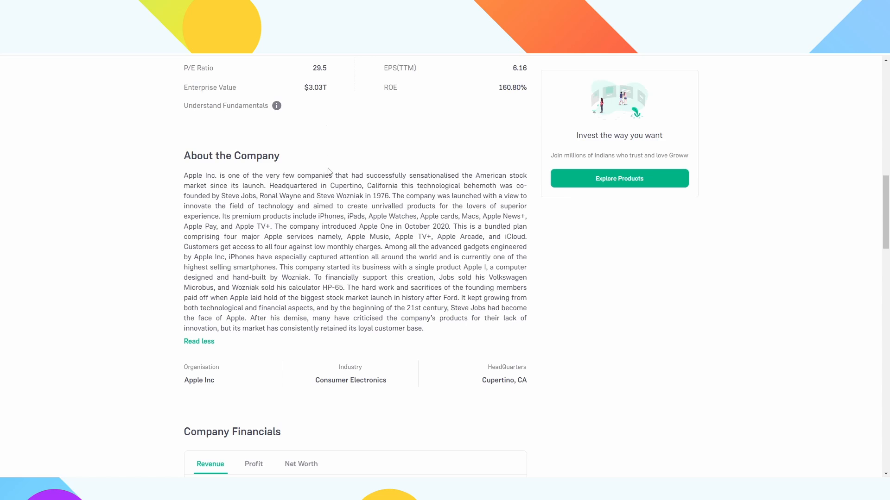
Switch to the Groww Apple stock page, inspect the About the Company section, and copy its container class name abt1234UsStock.
right_click(321, 248)
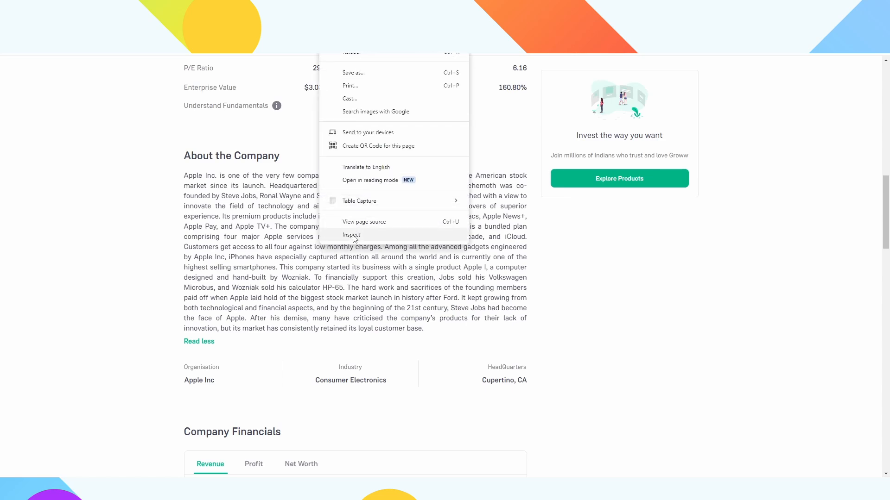
click(356, 235)
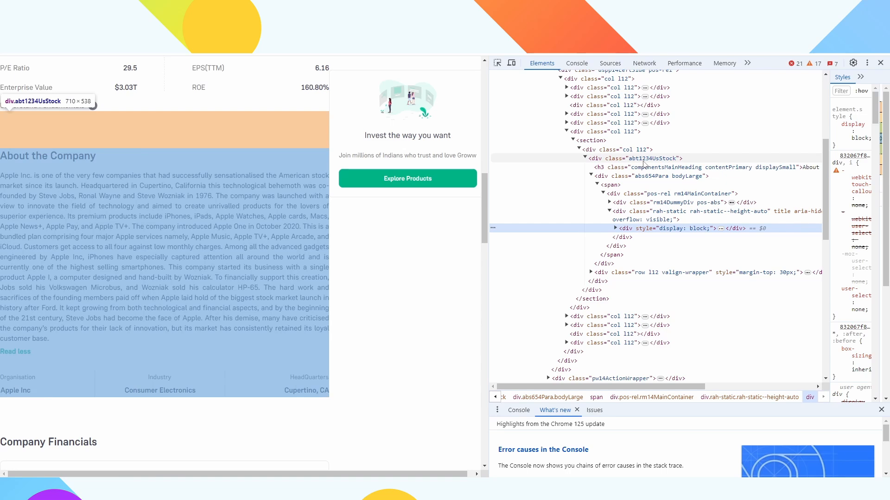
double_click(646, 159)
key(ctrl+c)
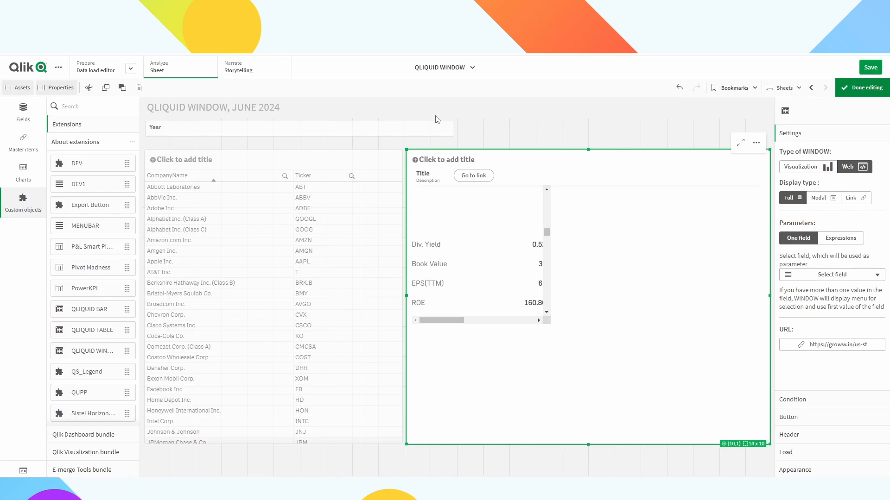
Back in the Qlik Sense sheet, set the web window's CSS selector to .abt1234UsStock.
click(829, 352)
click(446, 289)
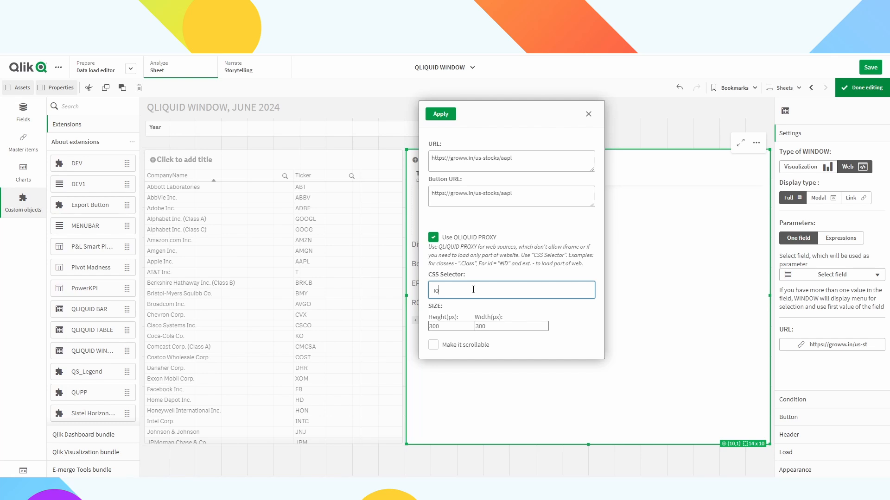
text(.)
key(ctrl+v)
Set the embedded web content's height to 700 px and width to 900 px, and apply the settings.
click(432, 324)
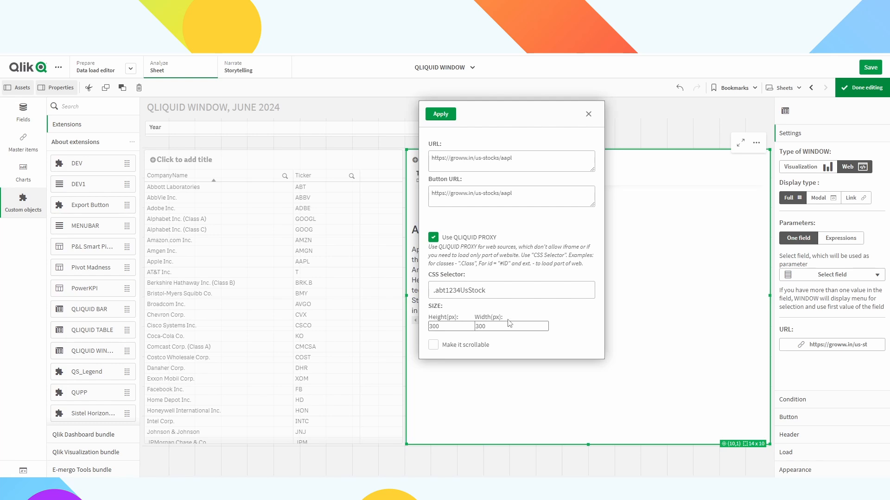
key(BackSpace)
text(7)
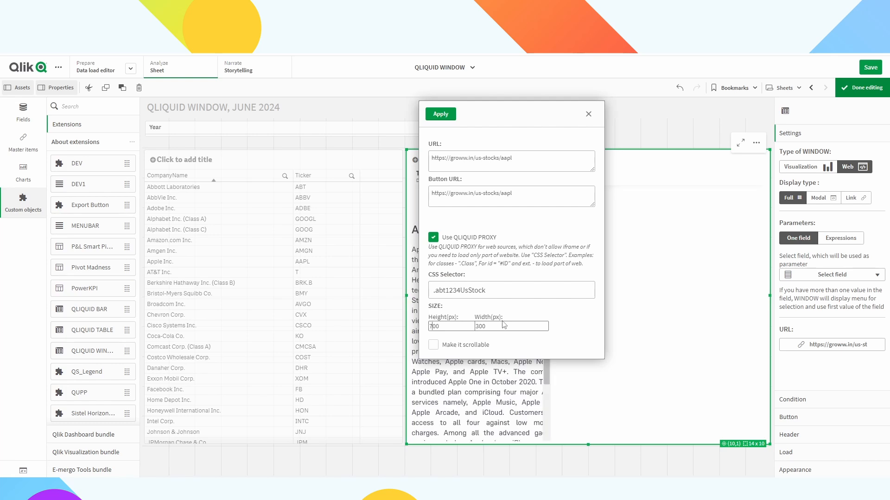
click(480, 325)
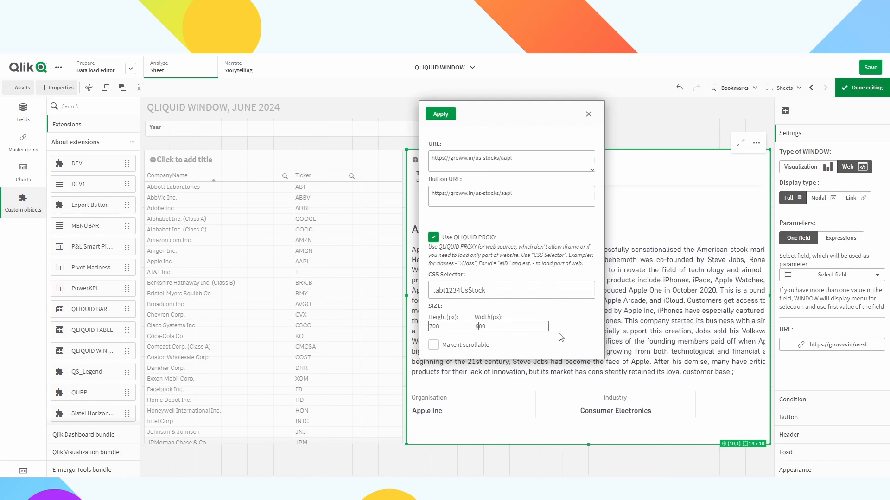
click(443, 115)
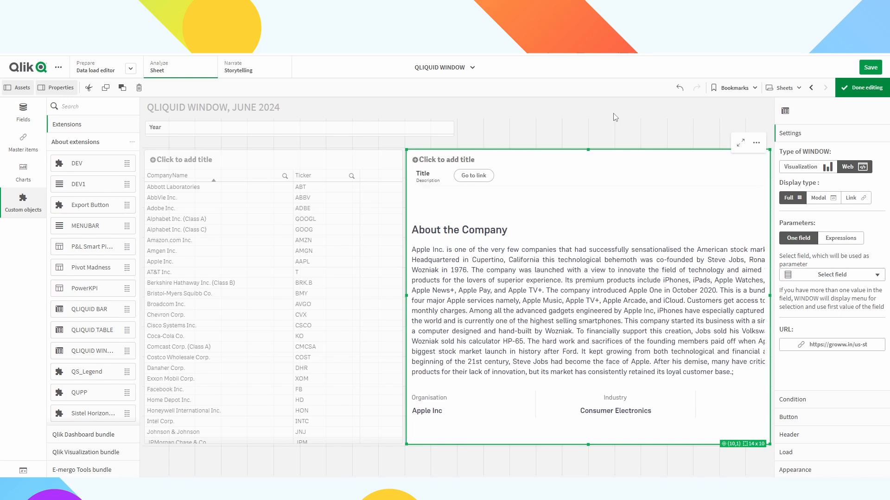
Save the sheet, finish editing, and test the web window by selecting AT&T Inc. in the company table and clearing the selection.
click(875, 71)
click(868, 89)
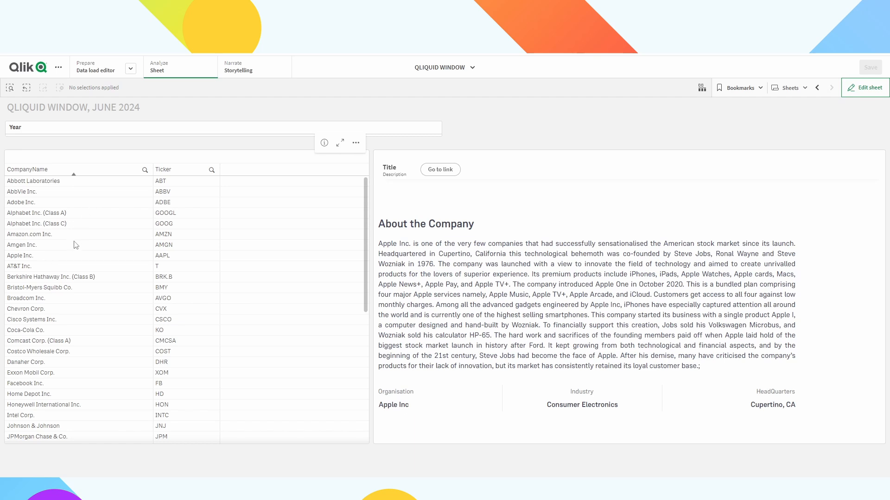
click(37, 268)
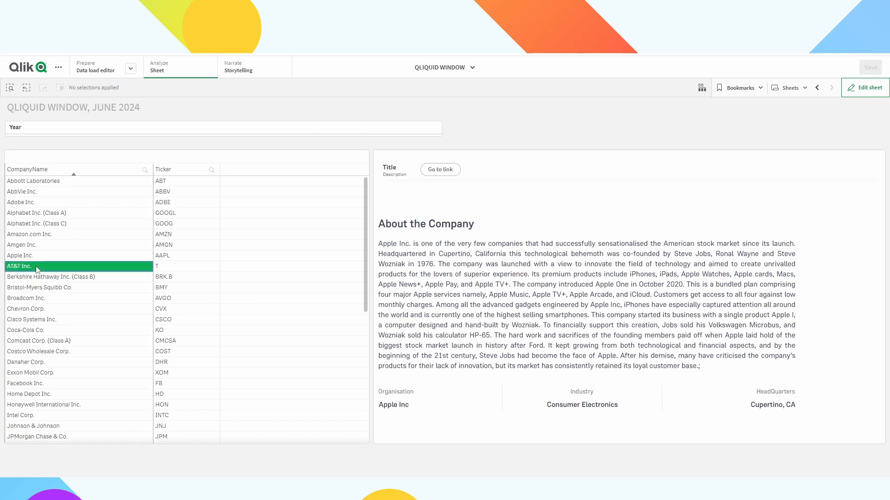
click(324, 133)
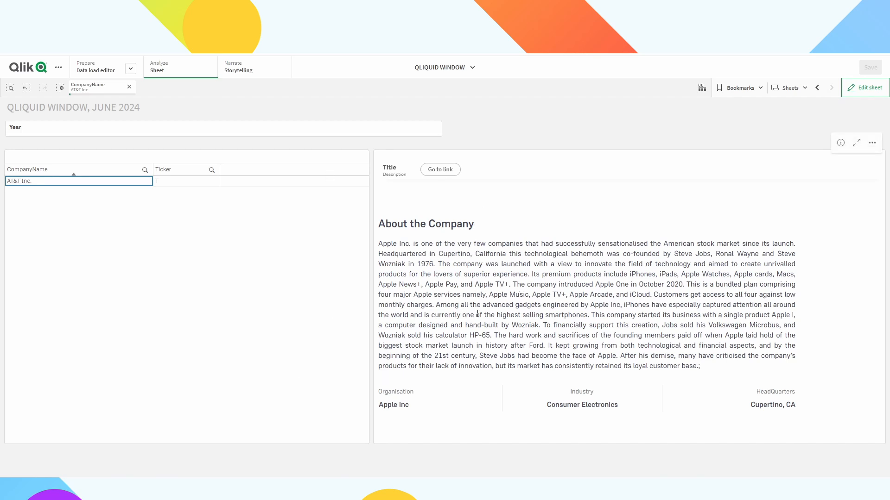
click(130, 88)
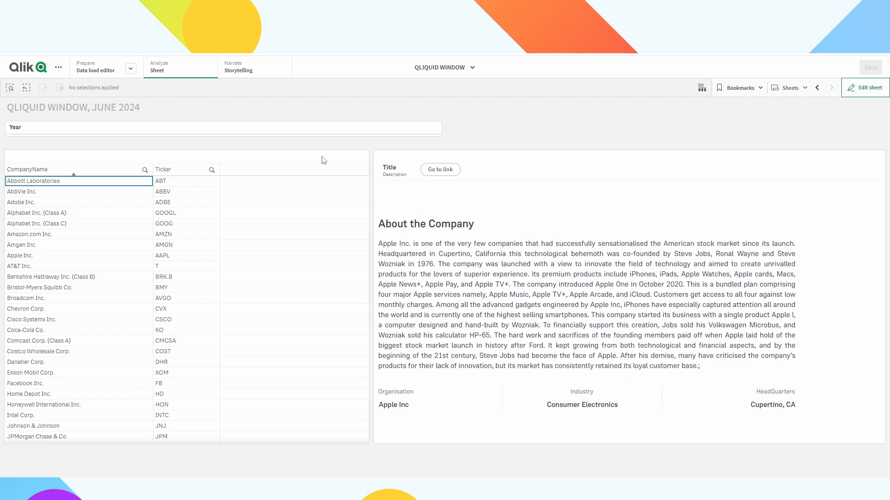
Reopen the sheet for editing, choose Ticker as the web window's parameter field, and save.
click(860, 91)
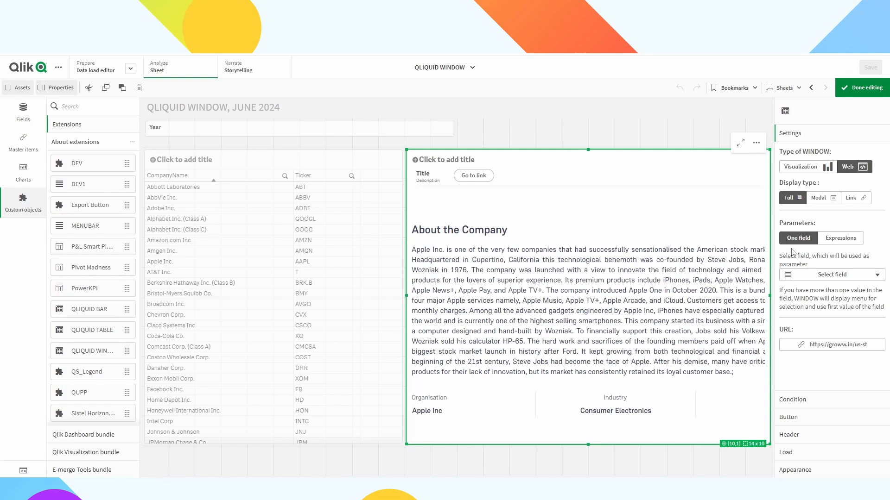
click(819, 274)
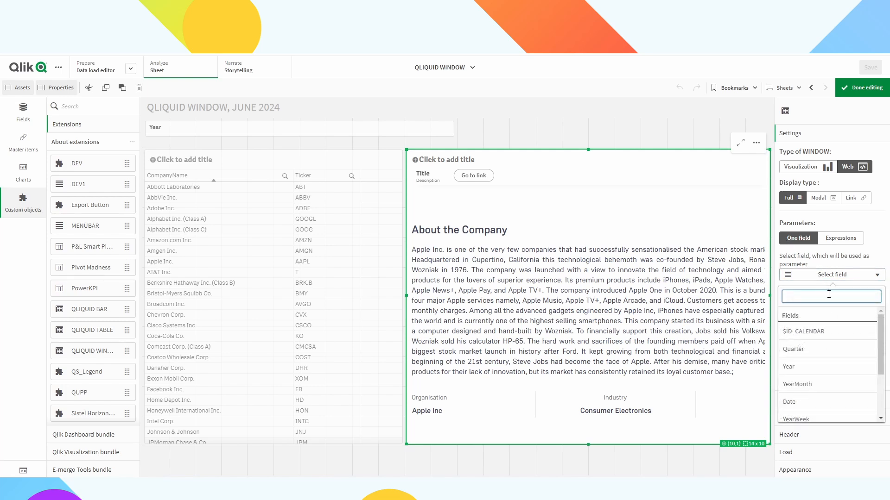
text(Tic)
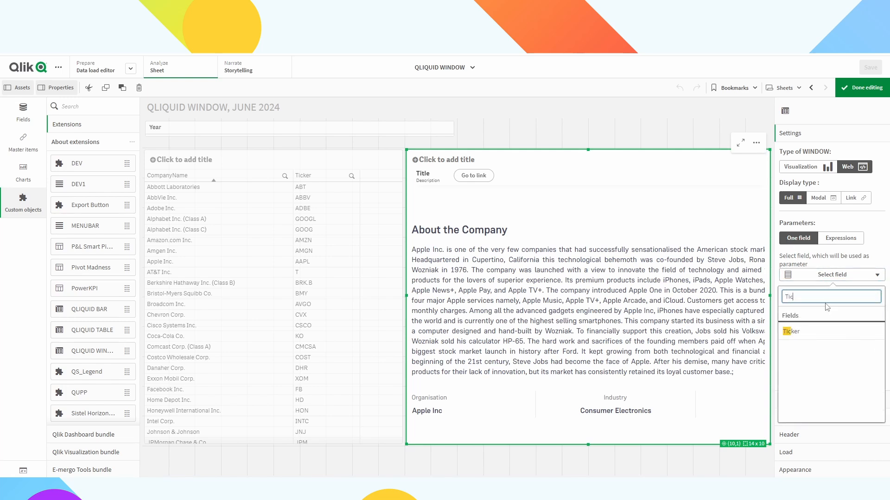
click(821, 333)
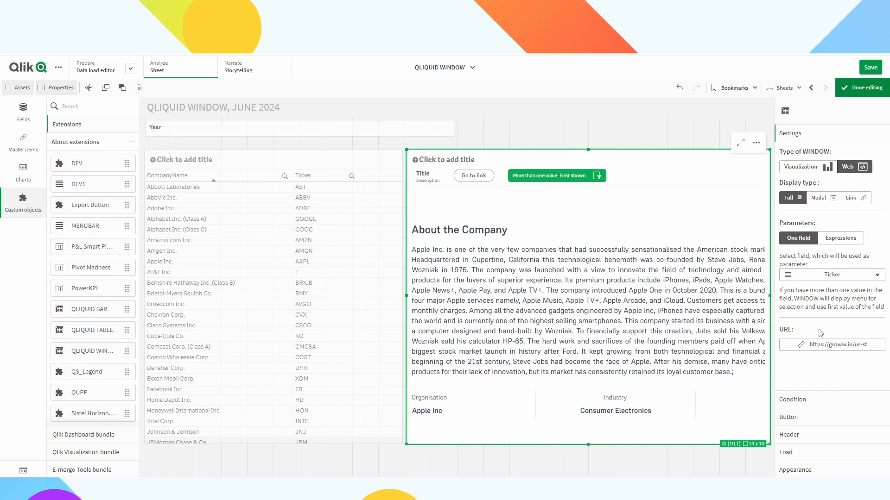
click(870, 68)
Replace aapl with the Ticker field placeholder in both the URL and the Button URL, apply the settings, and save.
click(837, 345)
click(515, 158)
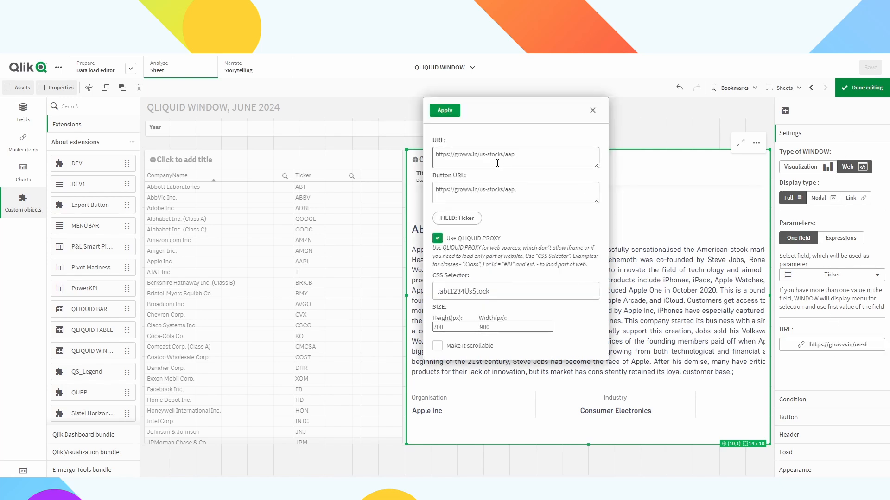
drag(517, 156, 504, 155)
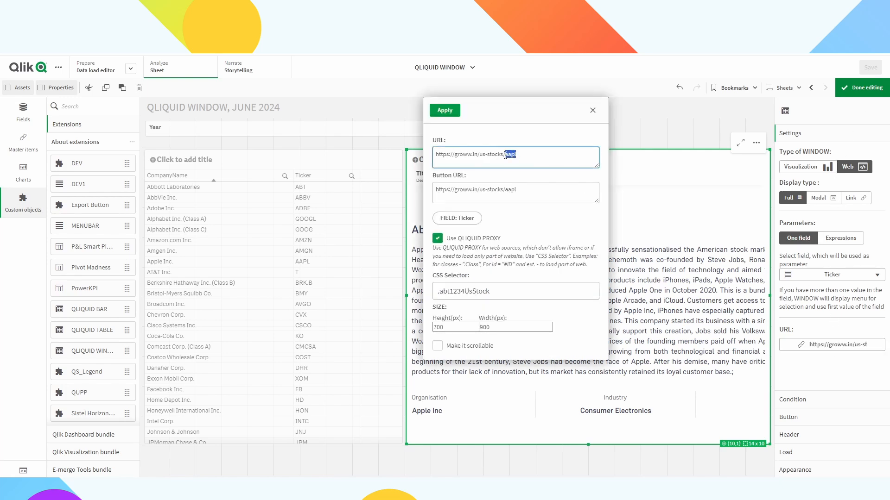
click(465, 225)
drag(518, 190, 512, 187)
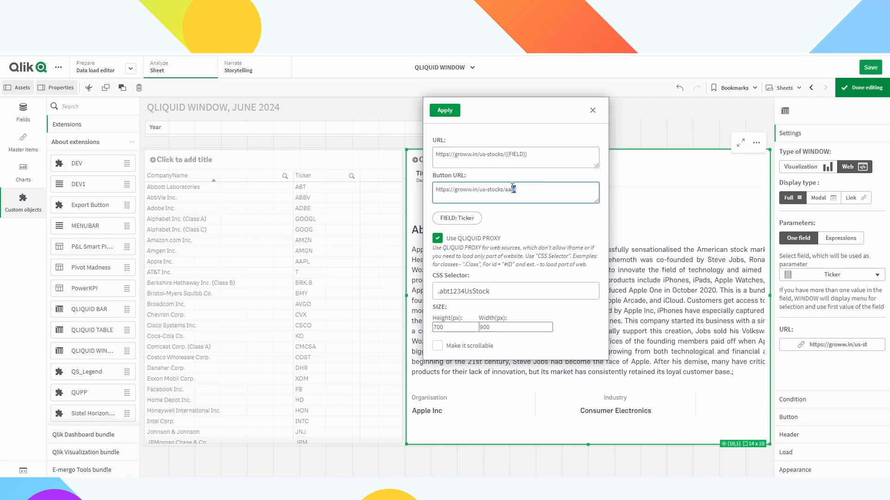
click(460, 218)
click(445, 111)
click(871, 68)
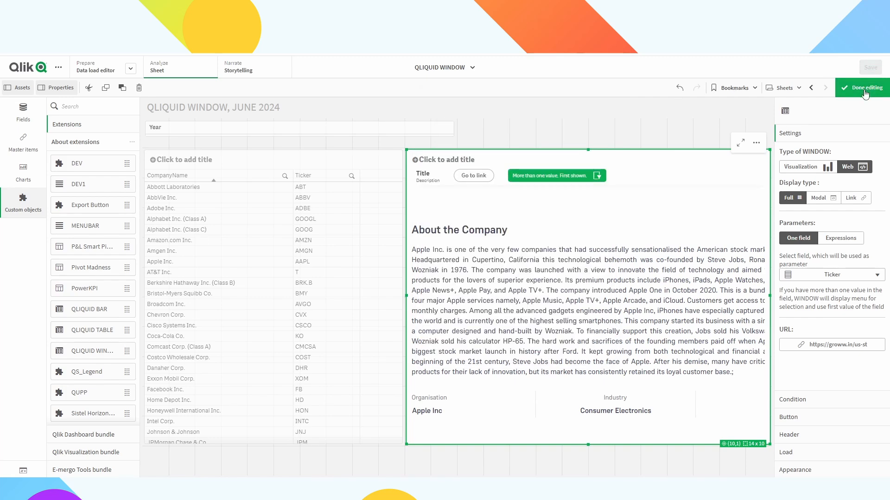
Finish editing and filter the company table to AT&T Inc. to check the embedded company description.
click(862, 87)
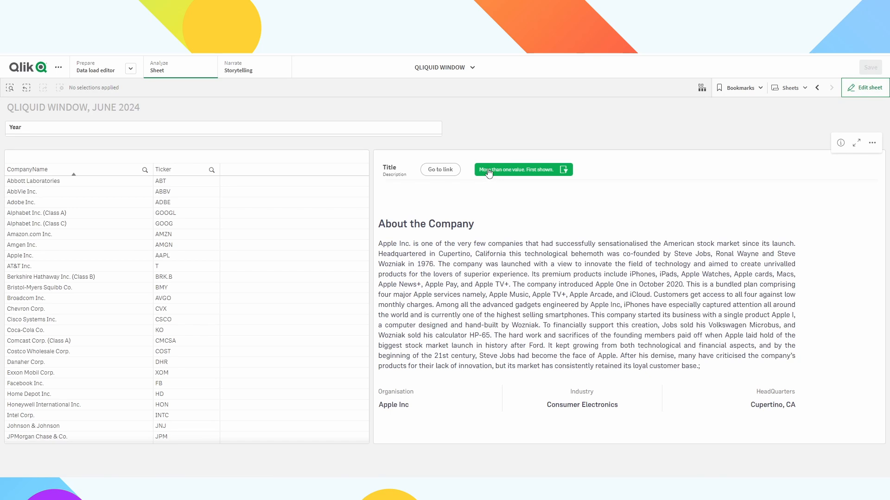
click(41, 266)
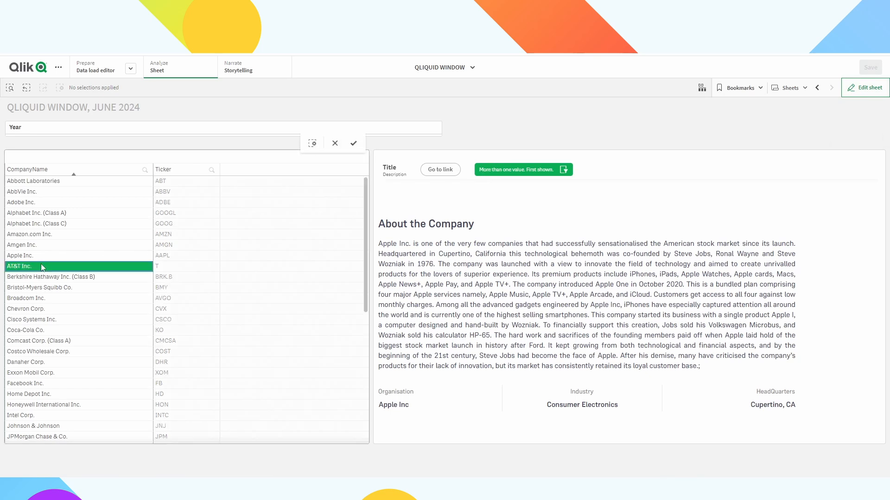
click(352, 146)
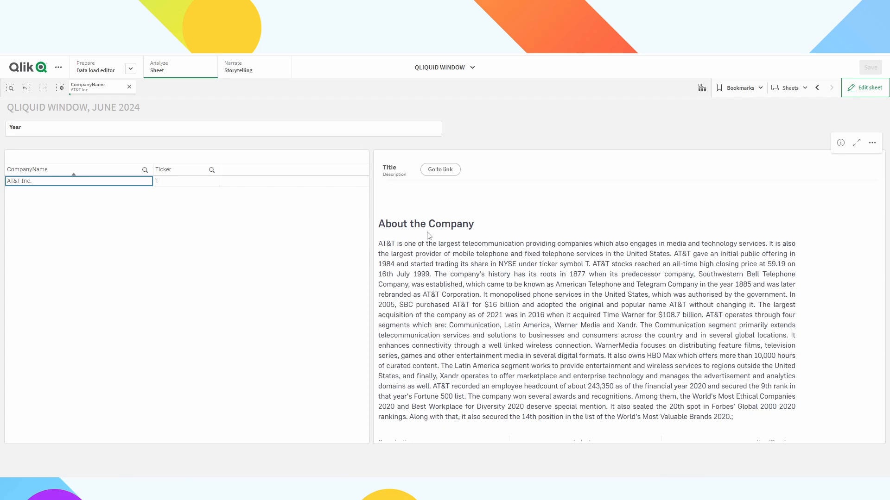
Reopen the sheet for editing, switch the window's parameters to Expressions, and add a parameter named Ticker.
click(864, 88)
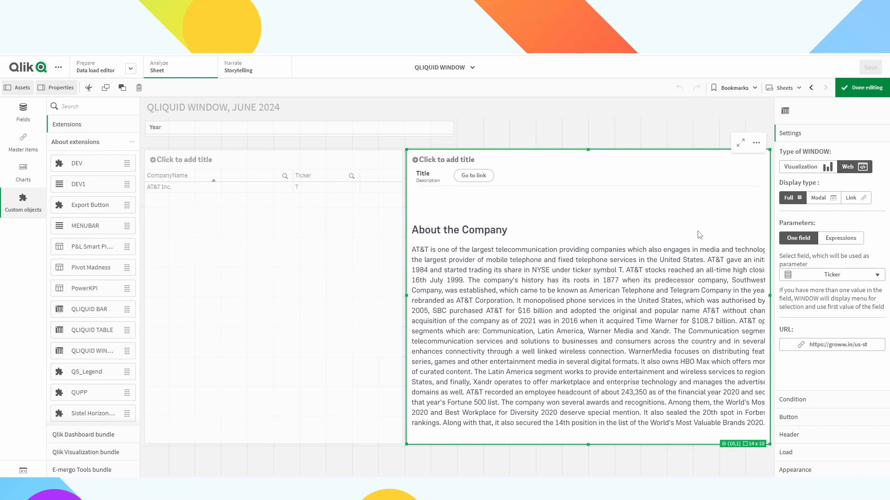
click(836, 240)
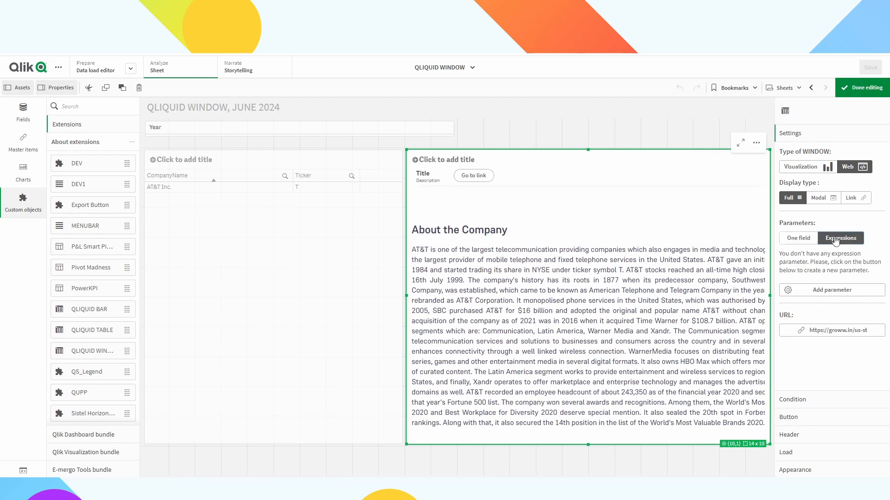
click(823, 290)
click(813, 273)
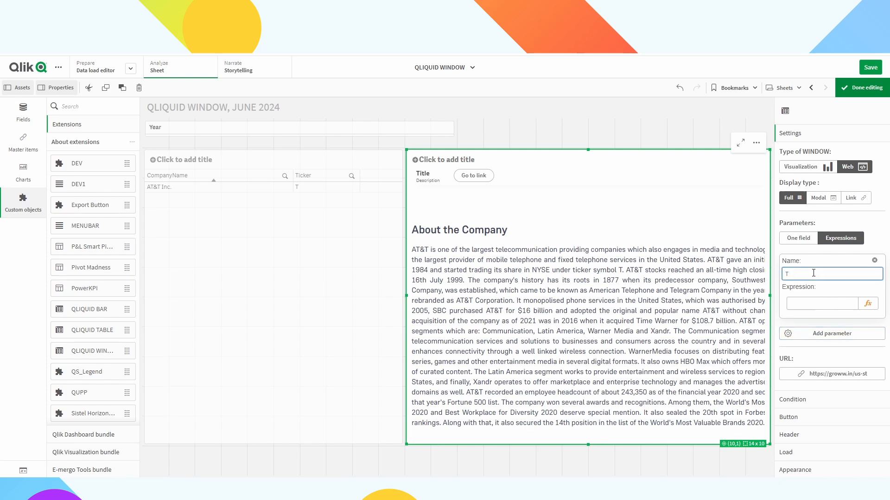
Set the Ticker parameter's expression to =maxstring(Ticker) and apply it.
click(868, 303)
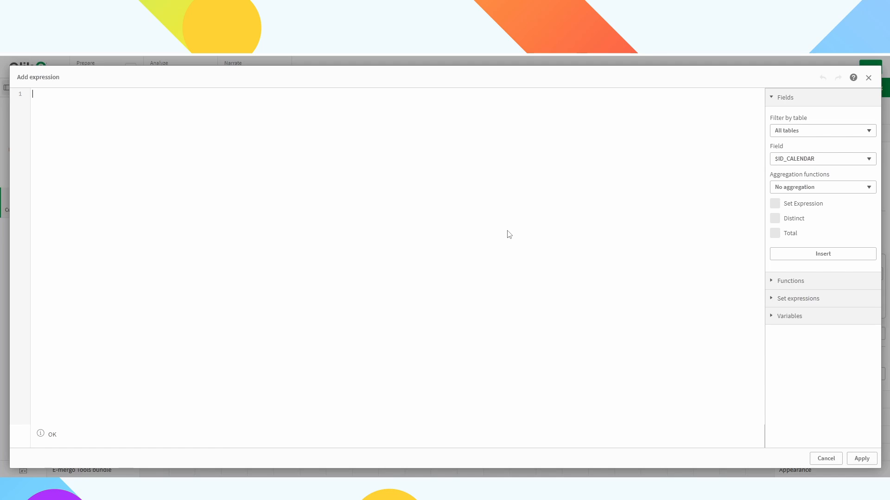
text(=maxstr)
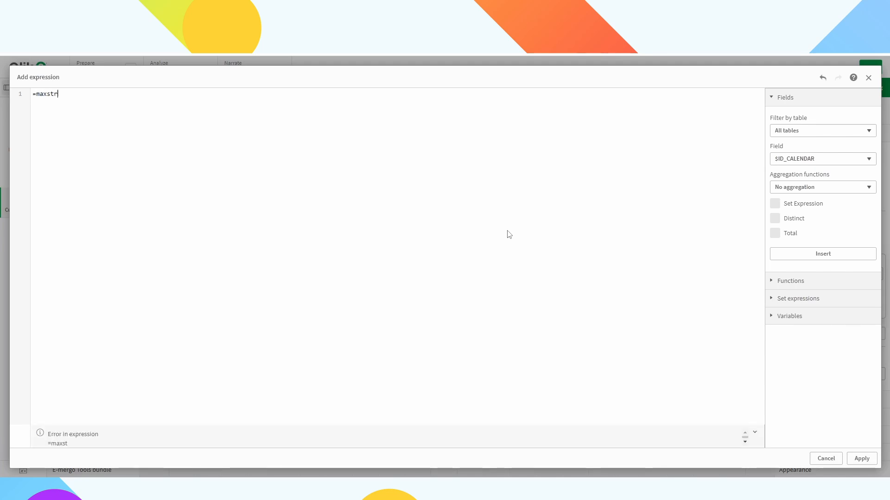
text(ing()
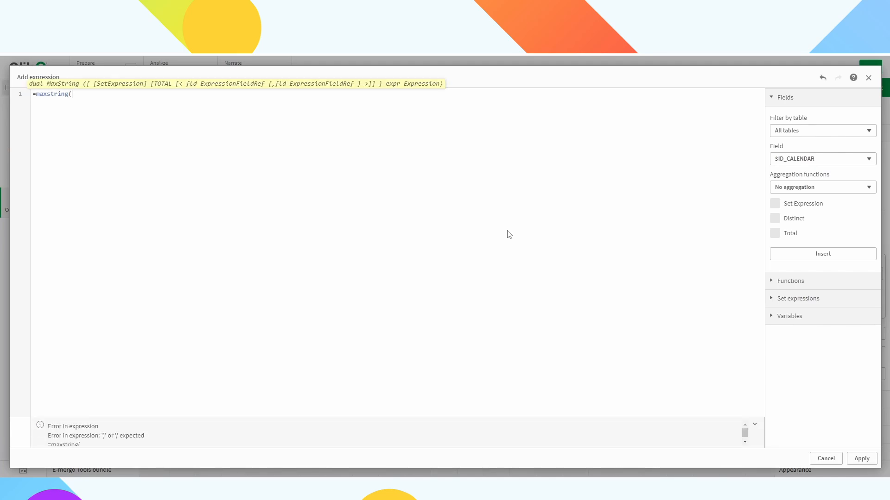
text(Ti)
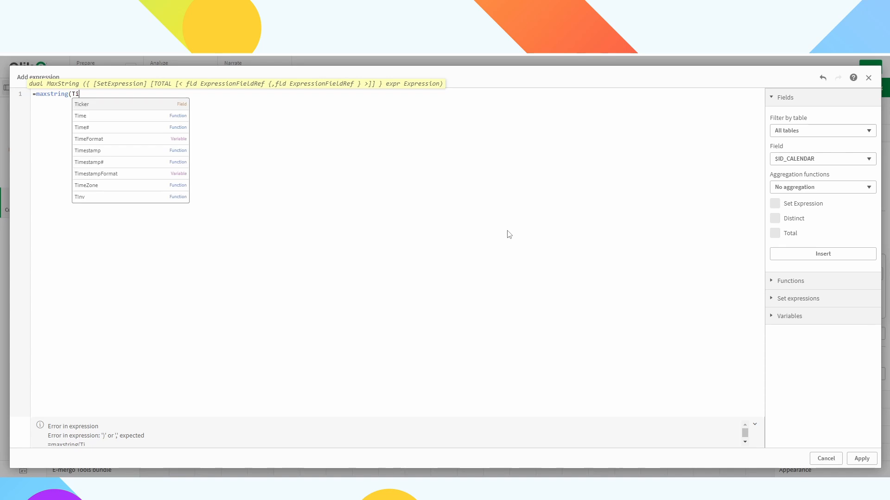
key(Return)
text())
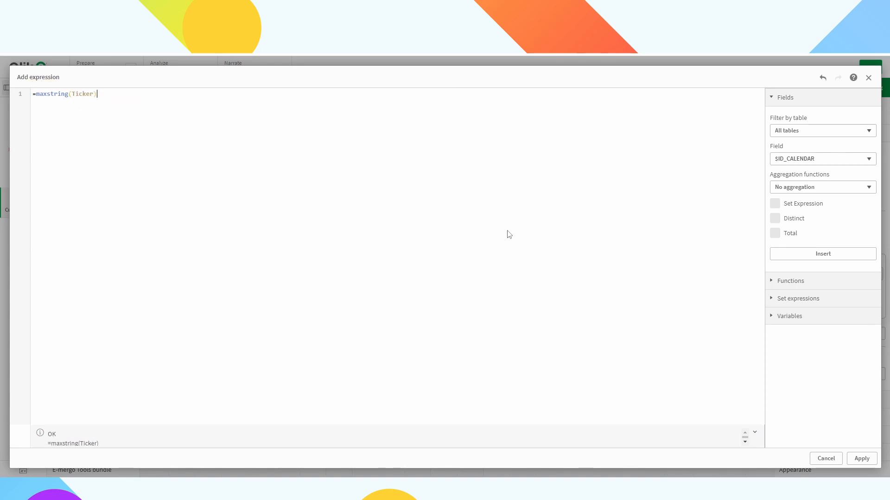
click(861, 460)
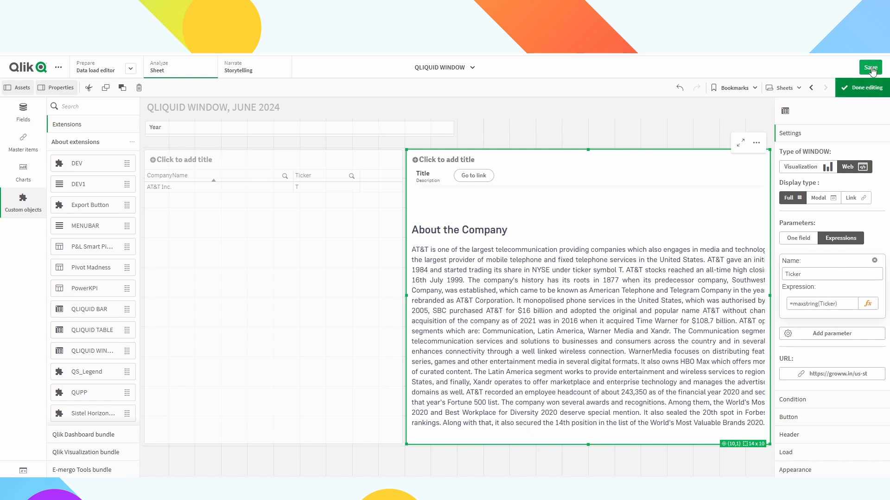
Replace {{FIELD}} with the Ticker expression placeholder in both the URL and the Button URL, apply the settings, and save.
click(833, 375)
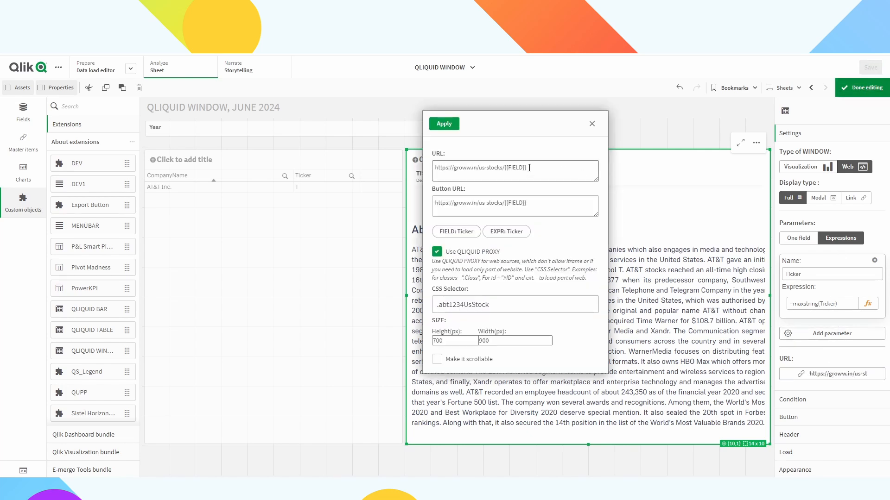
drag(529, 167, 506, 166)
drag(530, 202, 507, 202)
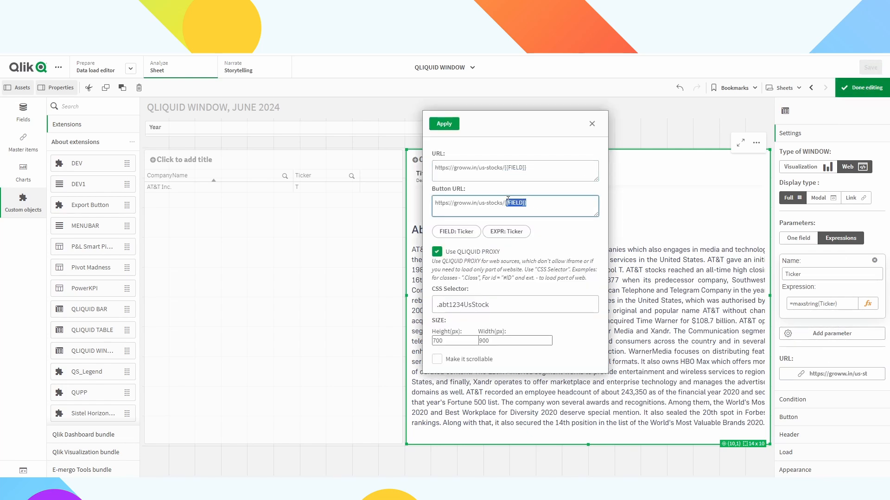
drag(529, 168, 505, 167)
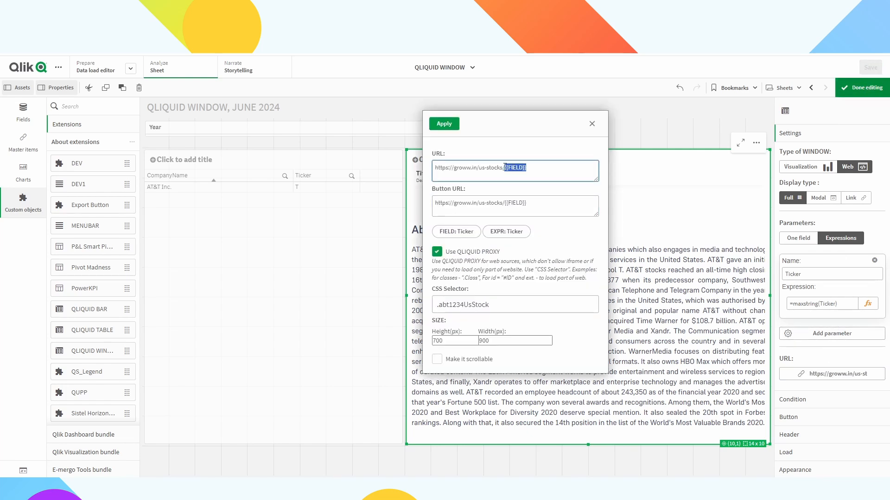
click(514, 236)
drag(528, 203, 504, 201)
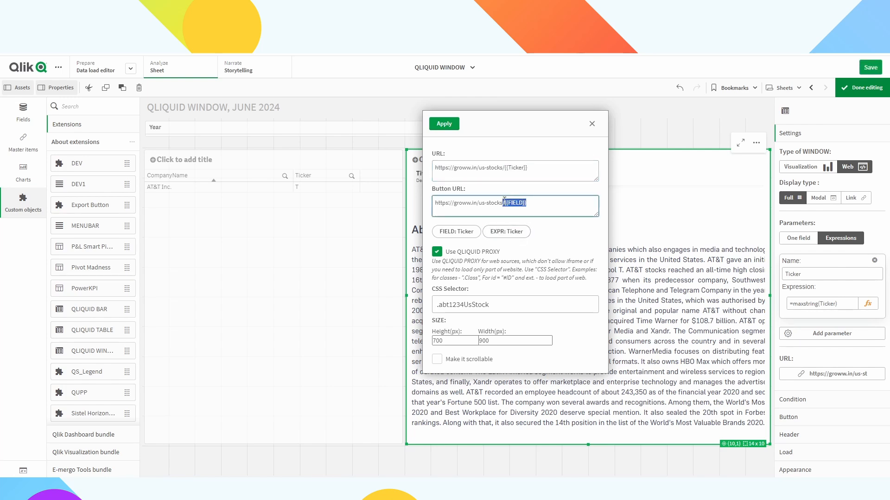
click(508, 235)
click(506, 203)
key(Delete)
click(451, 129)
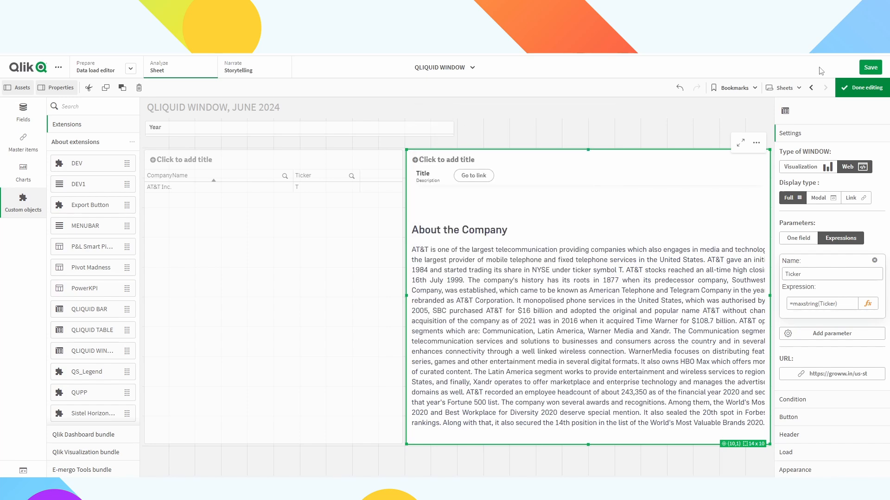
click(868, 70)
Finish editing, clear the AT&T Inc. selection, and filter the company table to Apple Inc. to check the embedded content.
click(865, 88)
click(129, 87)
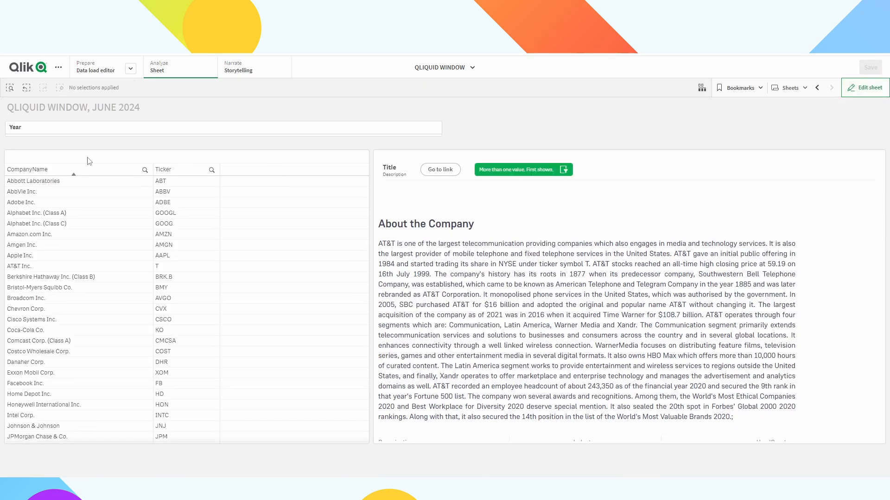
click(33, 255)
click(352, 144)
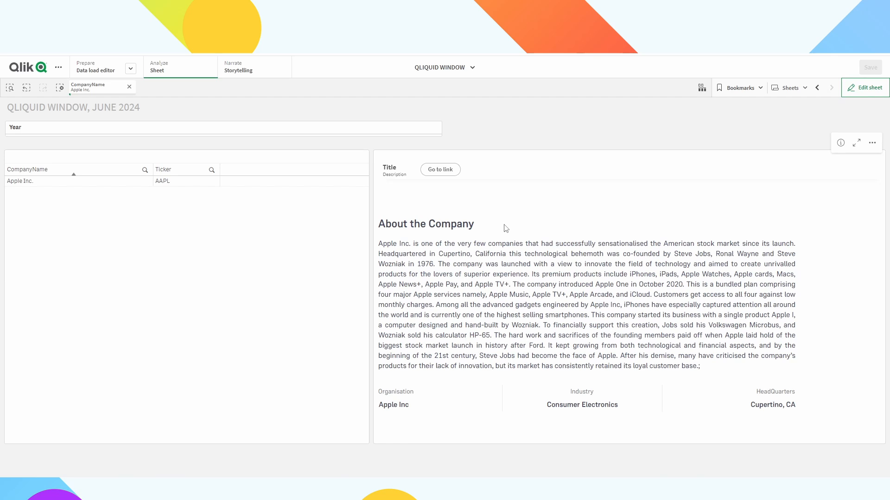
In sheet editing, change the window's display type to Modal with height 400 px and width 400 px, save, and preview the modal.
click(865, 88)
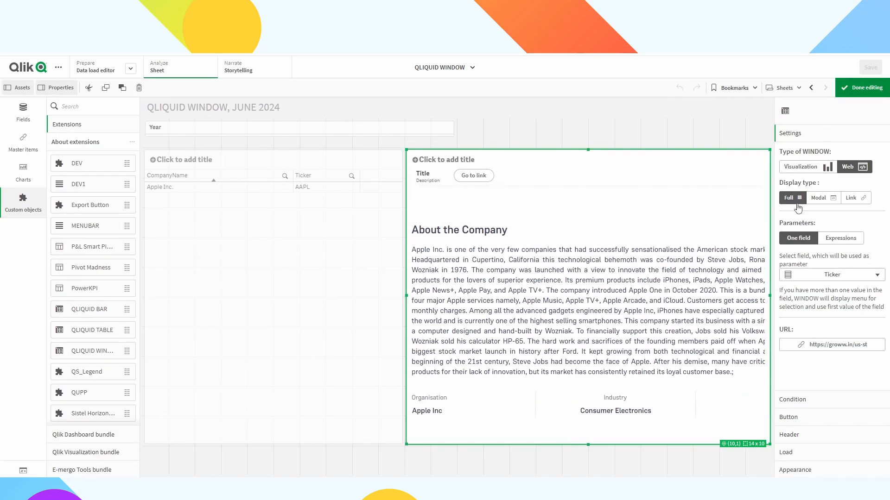
click(818, 200)
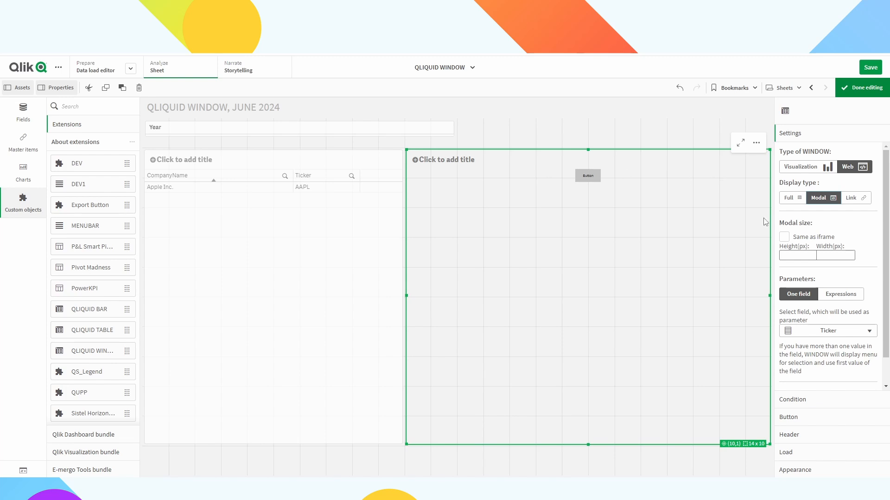
click(792, 258)
text(400)
key(Tab)
text(40-00)
click(870, 68)
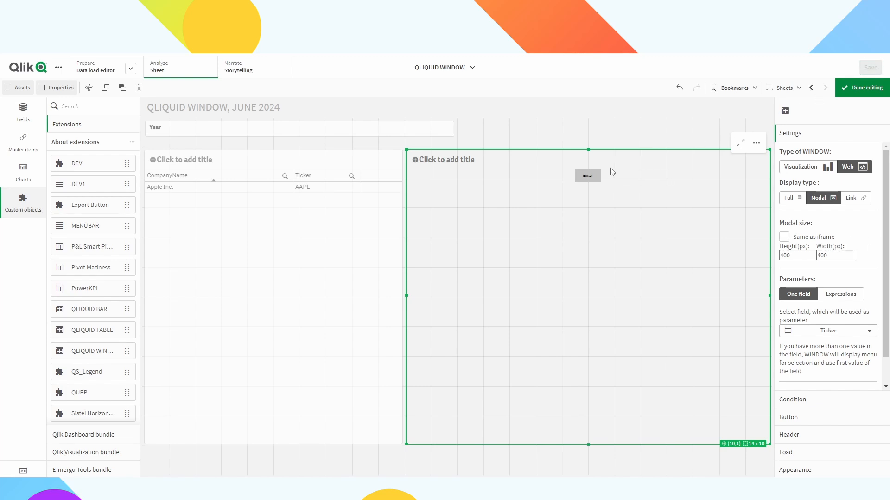
click(593, 175)
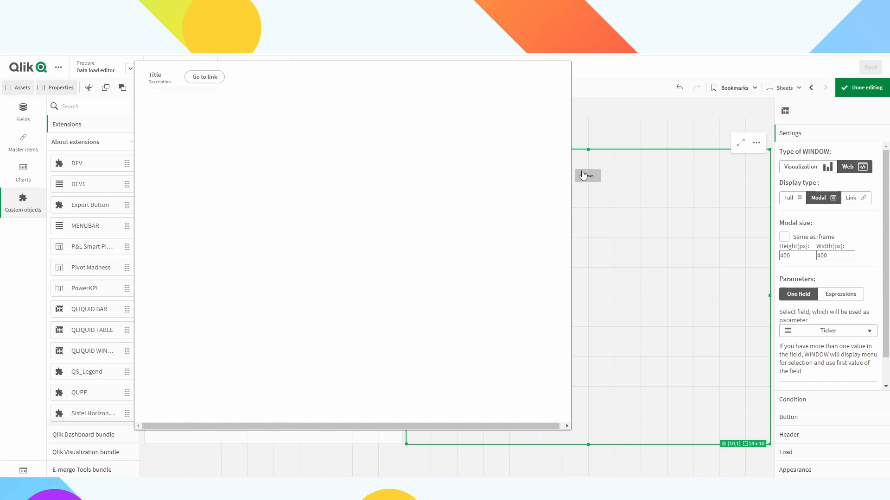
Reopen the modal preview, close it, and toggle Same as iframe on and back off to apply the custom modal size.
click(627, 180)
click(588, 175)
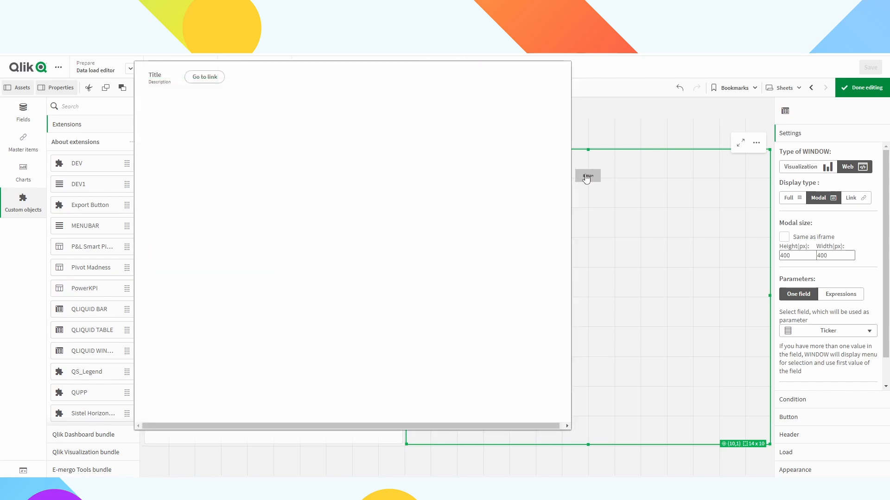
click(784, 237)
click(784, 237)
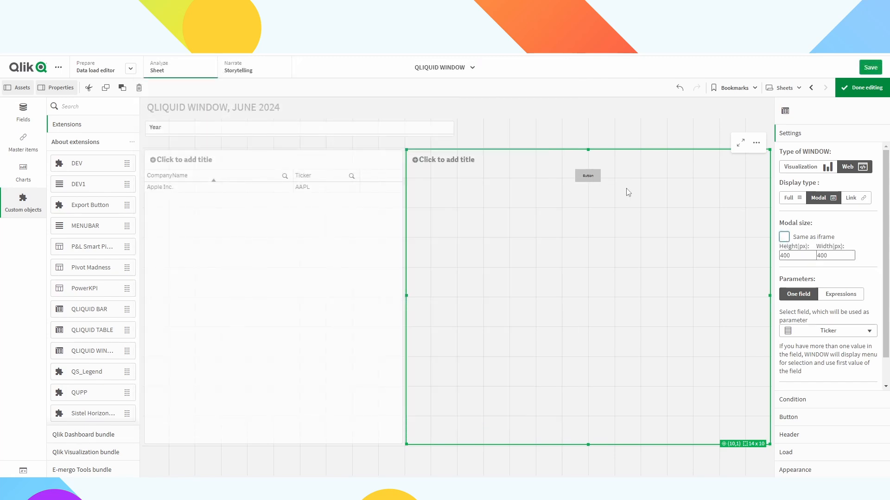
Preview the resized modal, look through its embedded company content, and close it.
click(587, 177)
scroll(622, 232, down, 4)
scroll(622, 233, up, 4)
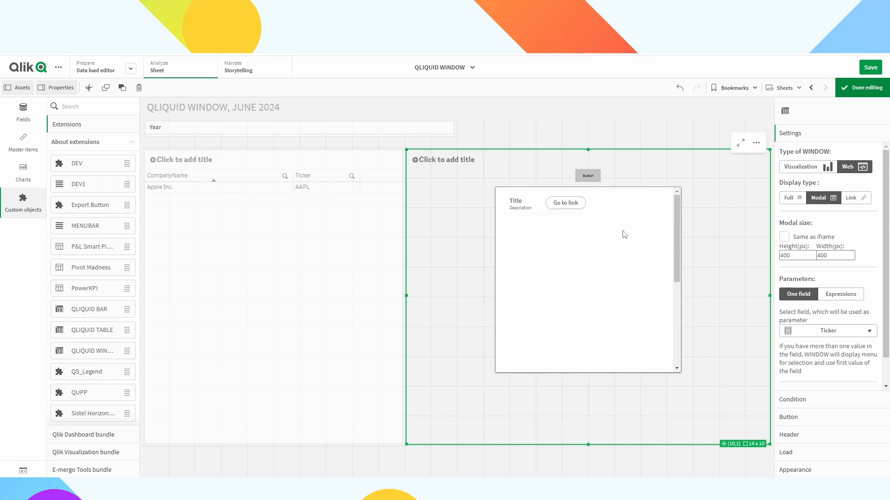
scroll(587, 250, down, 4)
scroll(587, 249, up, 3)
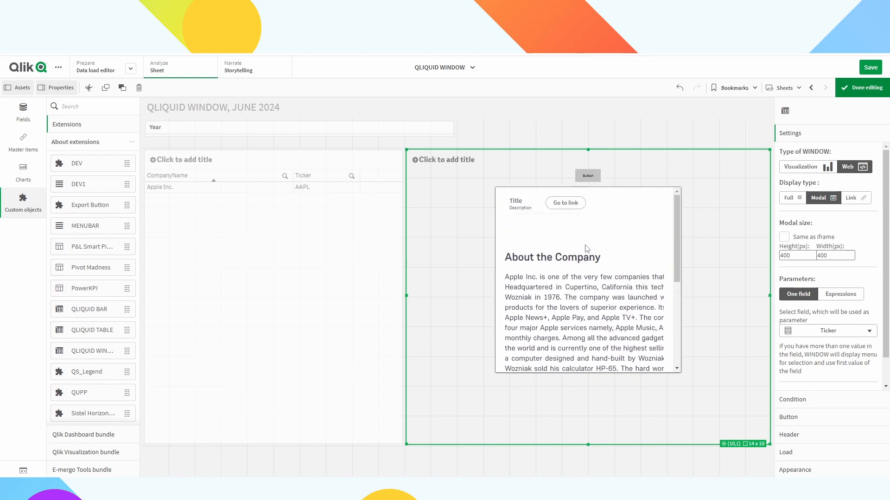
scroll(586, 249, down, 2)
scroll(586, 249, up, 3)
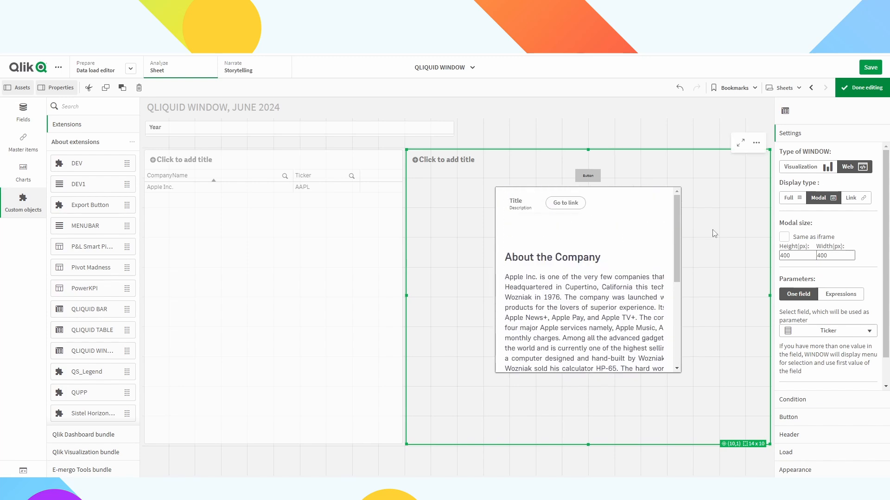
click(724, 228)
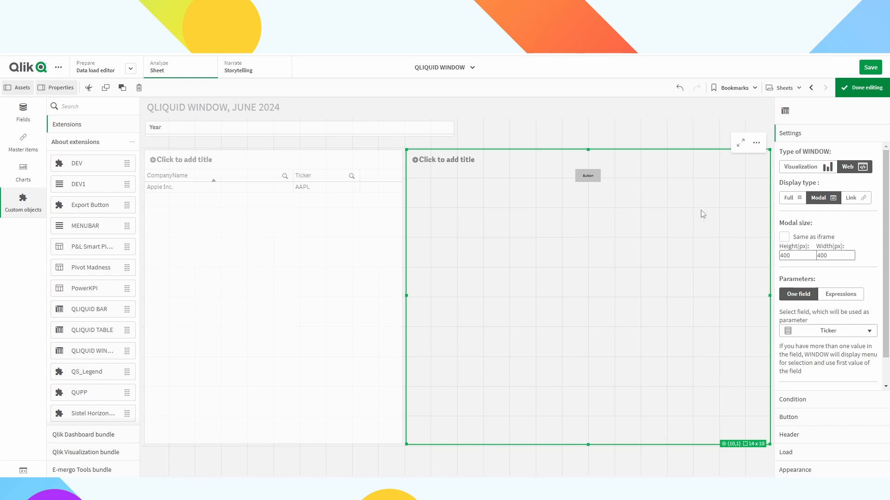
Change the window's display type to Link, finish editing, and test the sheet's link button.
click(847, 198)
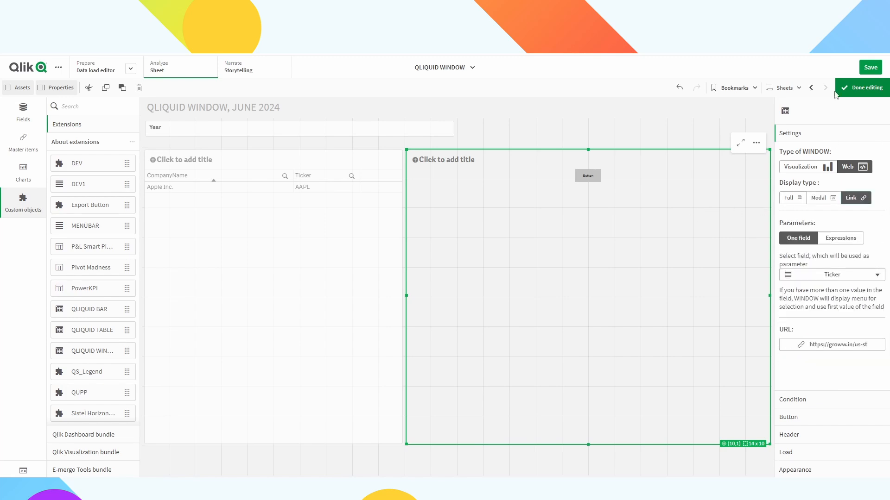
click(870, 87)
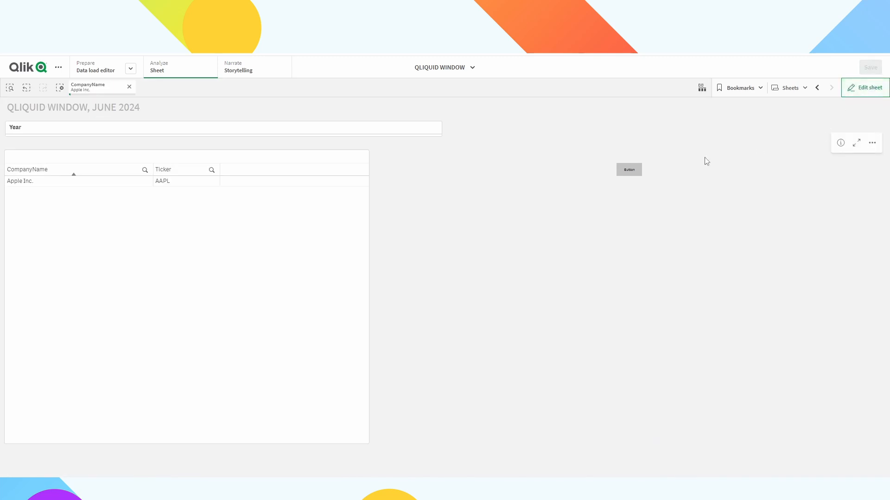
click(634, 175)
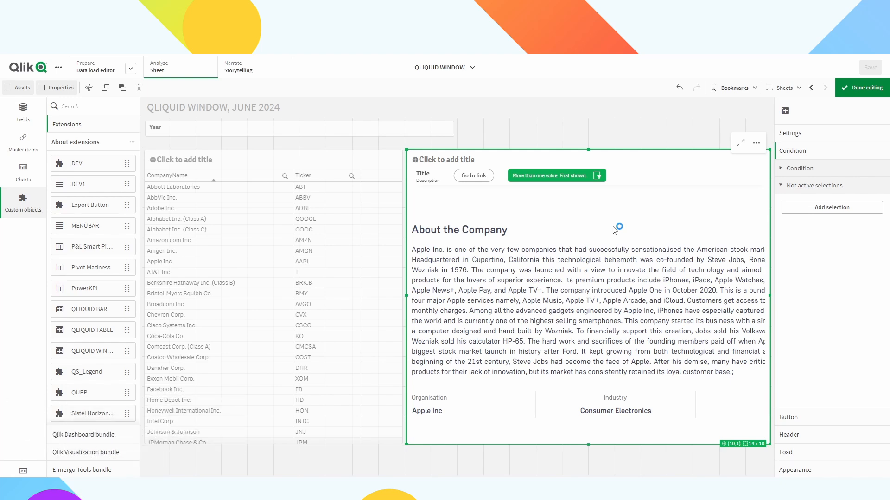
Set the window's condition expression to =count(distinct Ticker) = 1 and apply it.
click(798, 169)
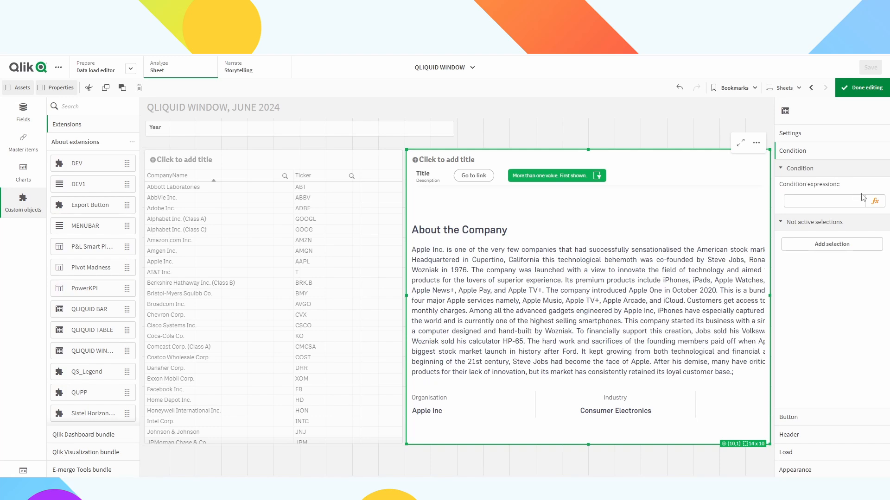
click(874, 201)
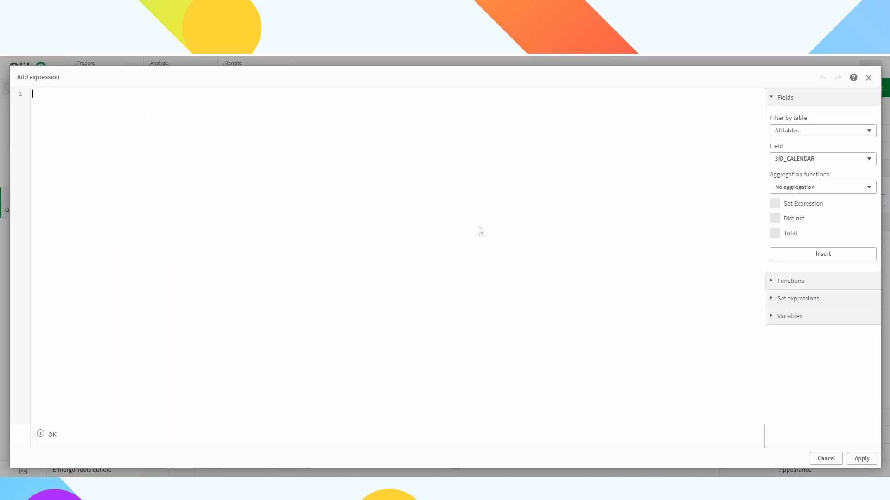
text(=)
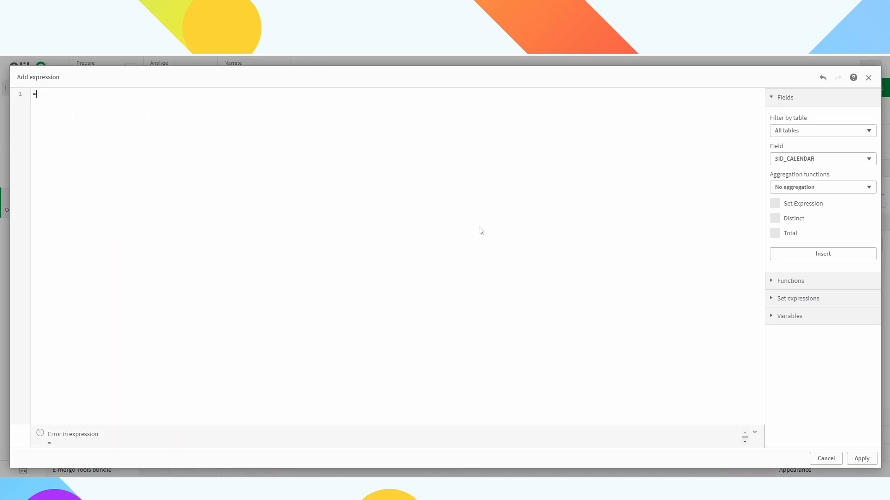
text(ccount()
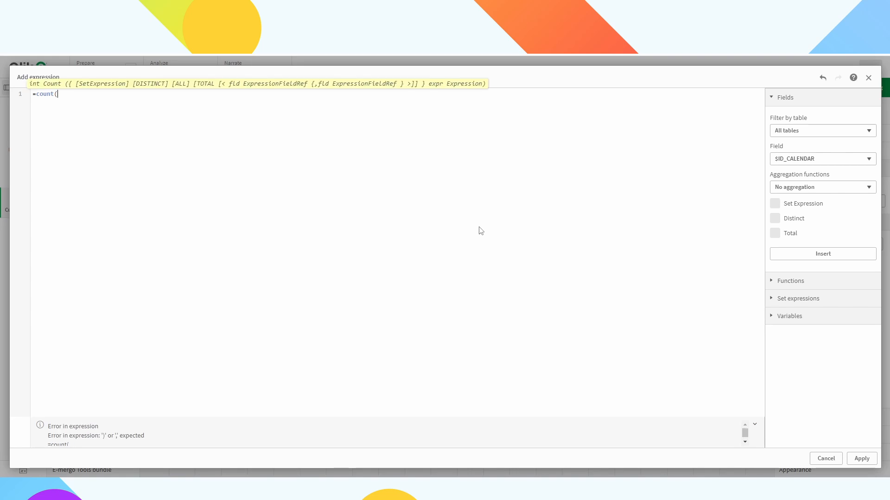
text(distinct Tick)
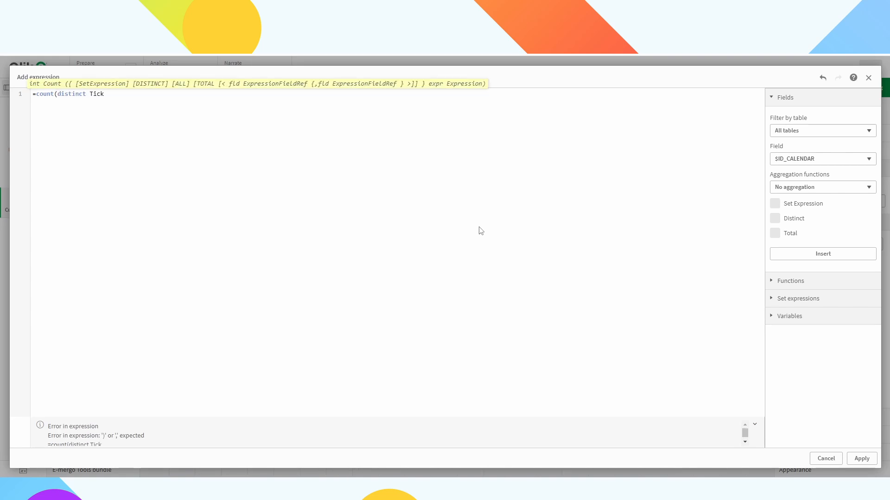
text(er) = 1)
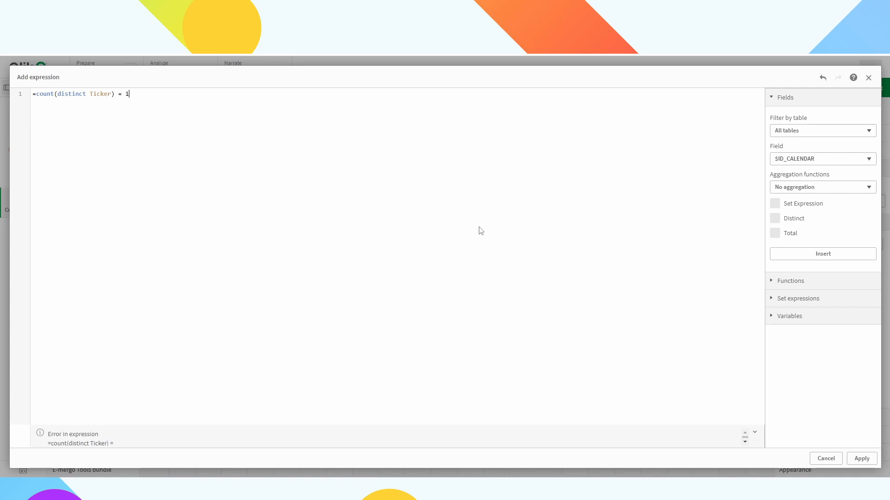
click(862, 459)
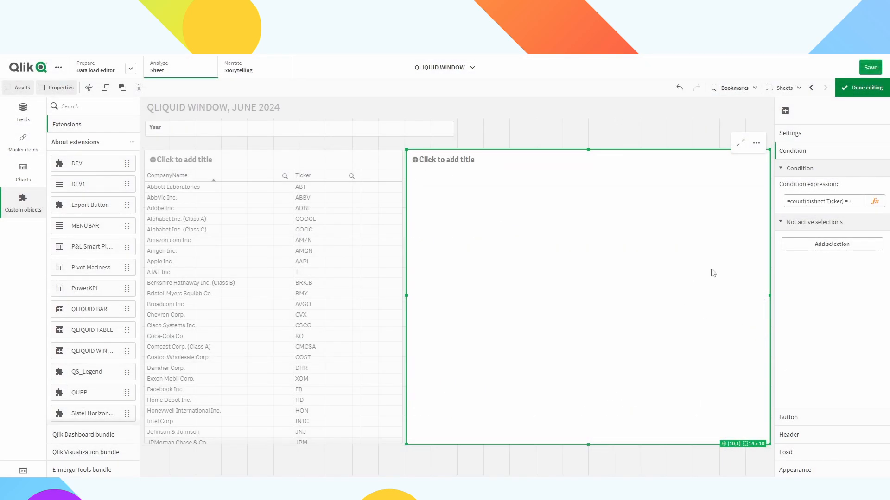
Add a not-active selection labelled Company that uses the CompanyName field.
click(832, 244)
click(828, 273)
key(ctrl+a)
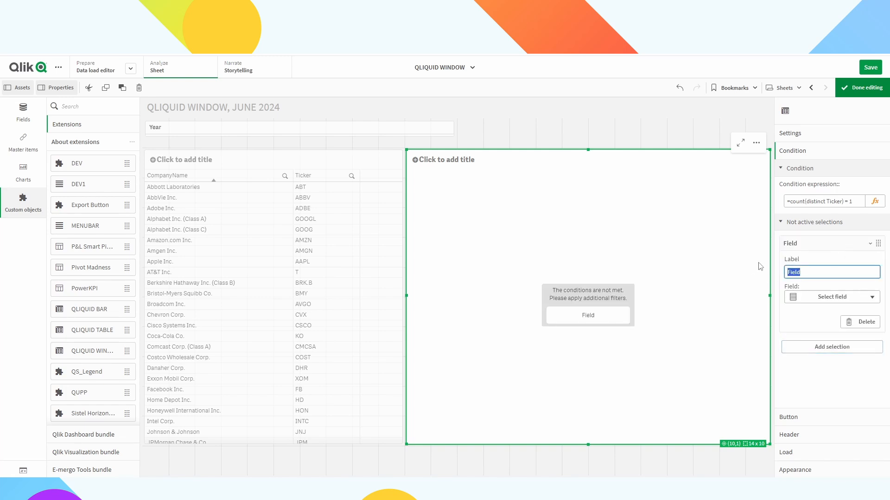
text(Company)
click(839, 295)
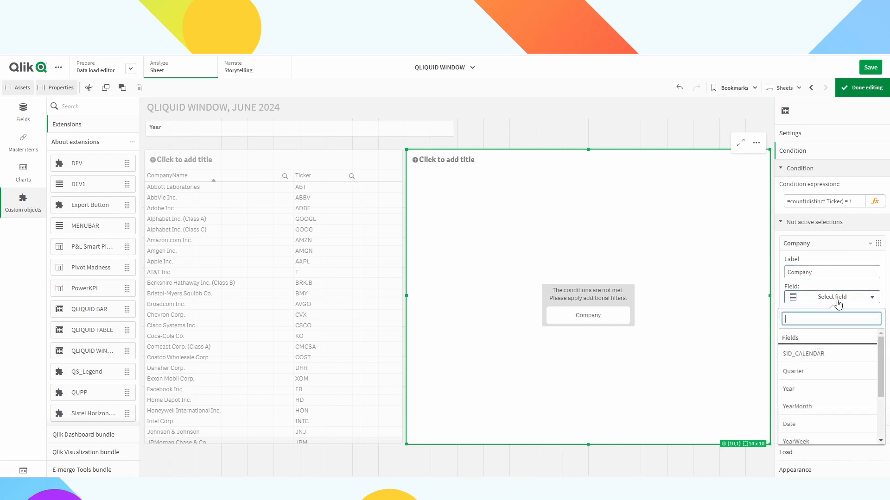
text(C)
click(832, 371)
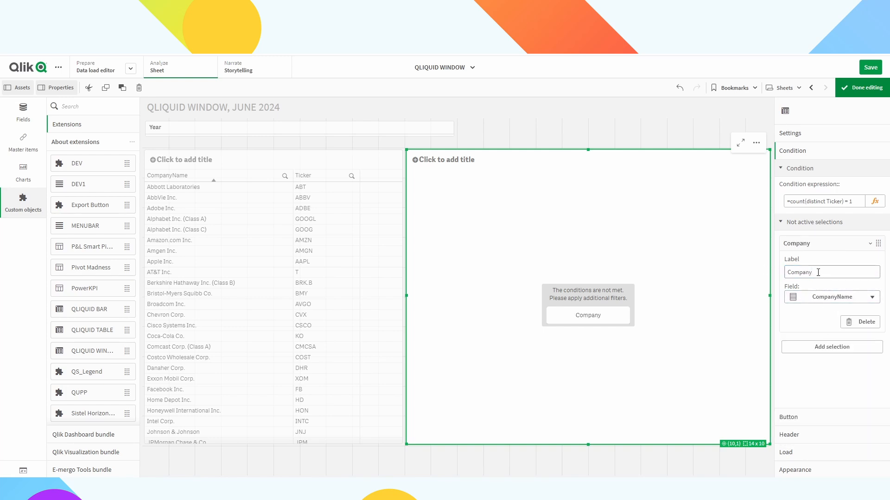
Add a second not-active selection labelled Ticker that uses the Ticker field.
drag(825, 294, 783, 301)
text(Ticker)
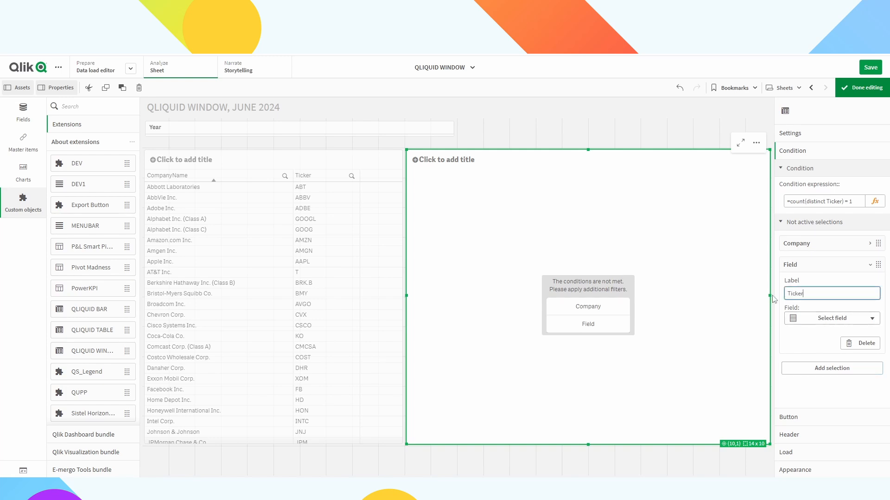
click(832, 317)
text(Tick)
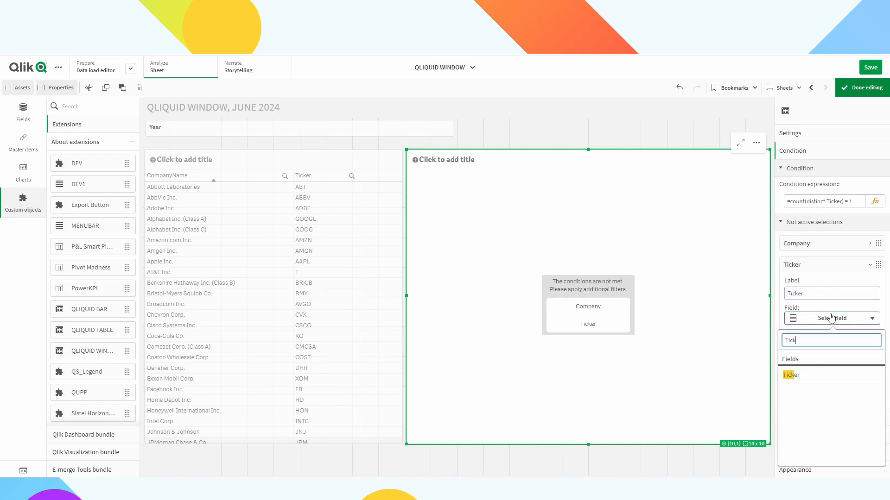
click(791, 375)
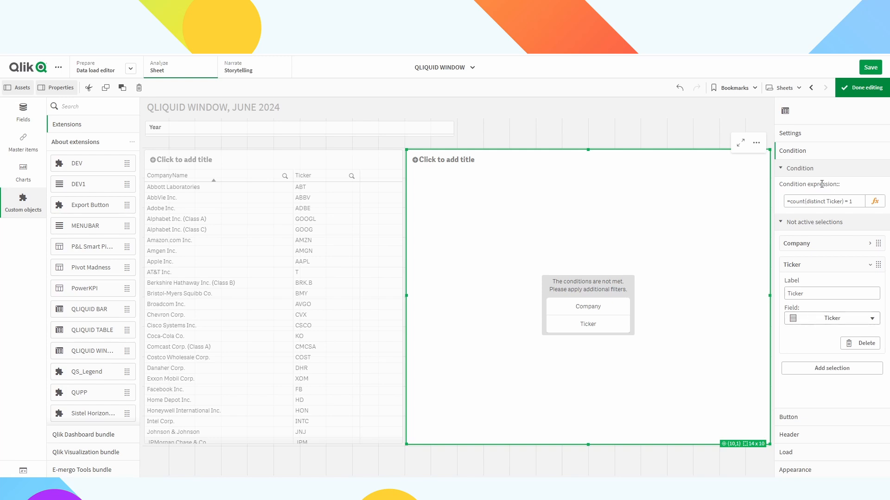
Finish editing and filter to Adobe Inc. through the Company selection in the window's unmet-conditions message.
click(863, 87)
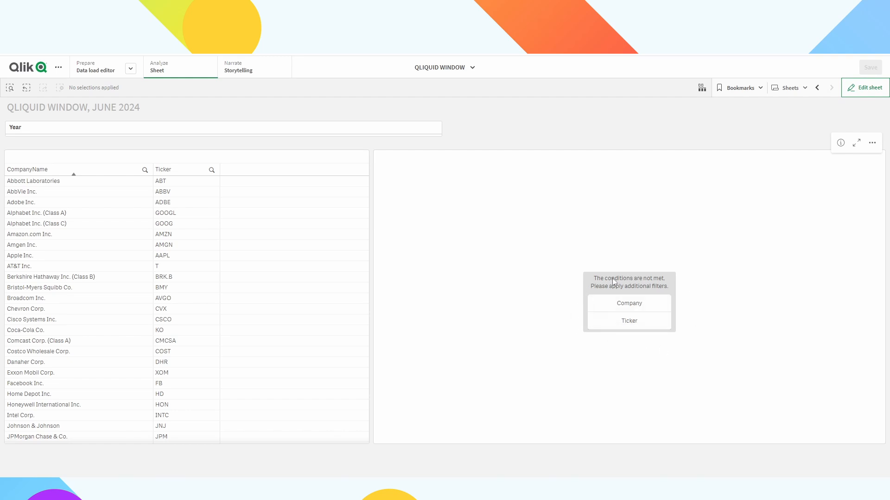
click(610, 305)
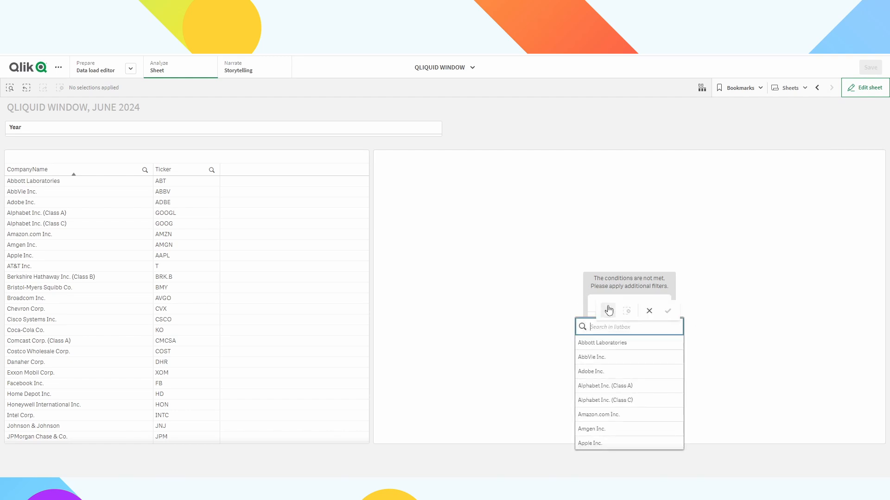
click(605, 371)
click(668, 311)
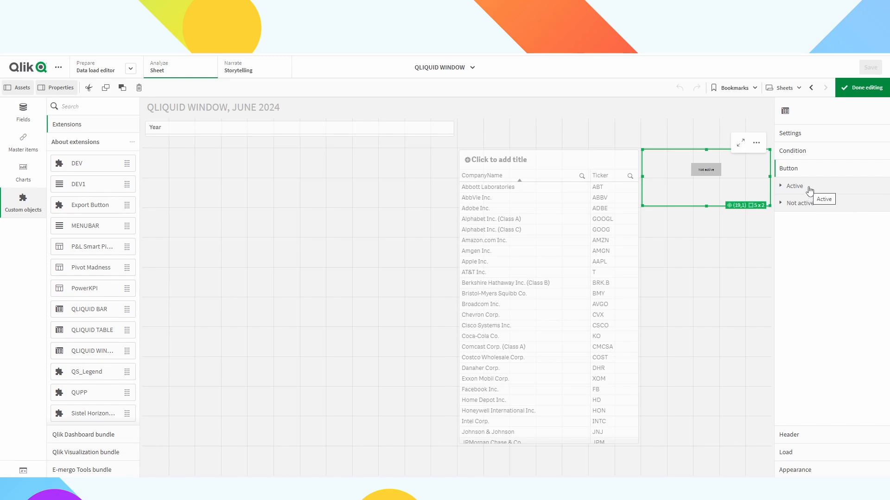
Replace the active button's label with the expression =Ticker and apply it.
click(809, 188)
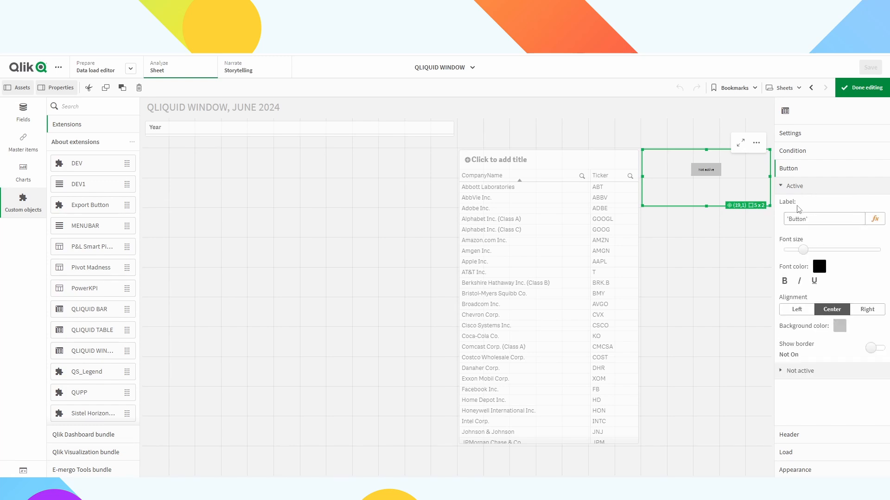
click(874, 219)
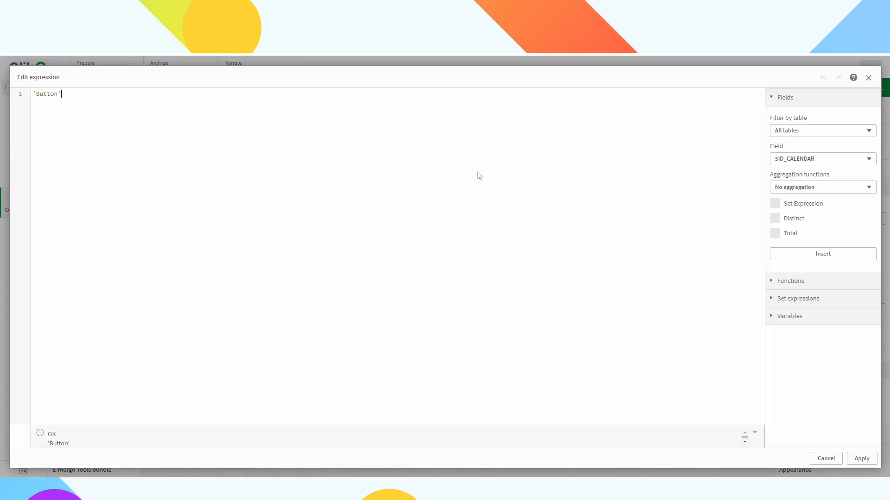
key(ctrl+a)
key(BackSpace)
text(=)
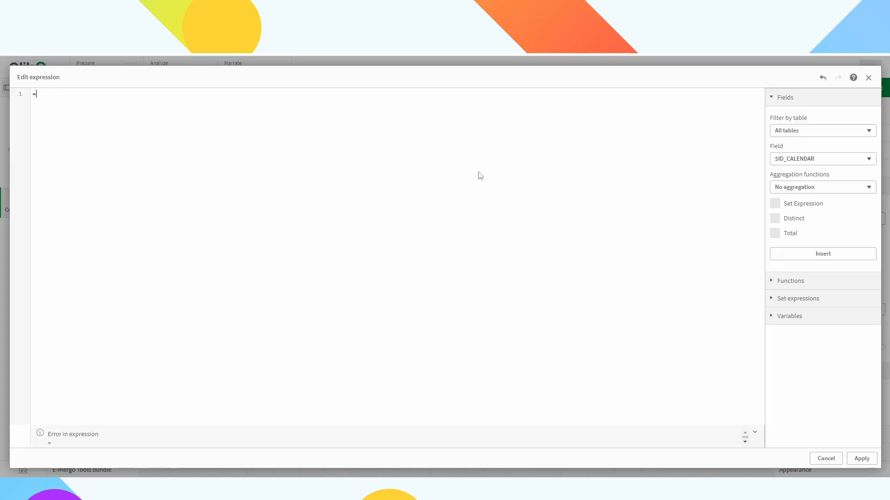
text(Tick)
click(86, 109)
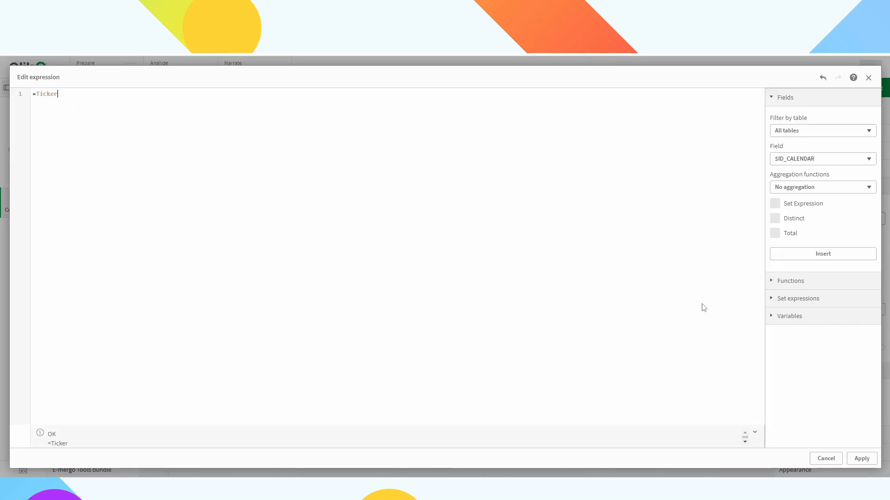
click(861, 458)
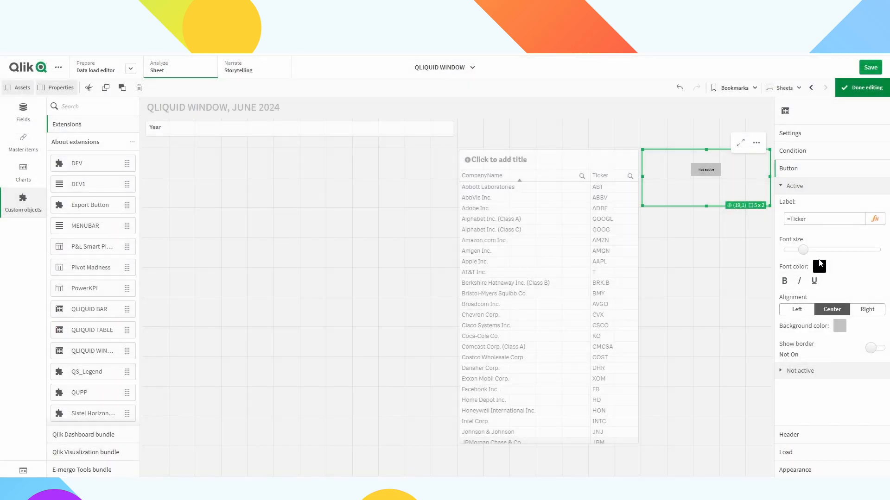
Increase the active button's font size, make its label bold, and set its background color to green #4CAF50.
drag(803, 250, 820, 252)
click(784, 280)
click(840, 326)
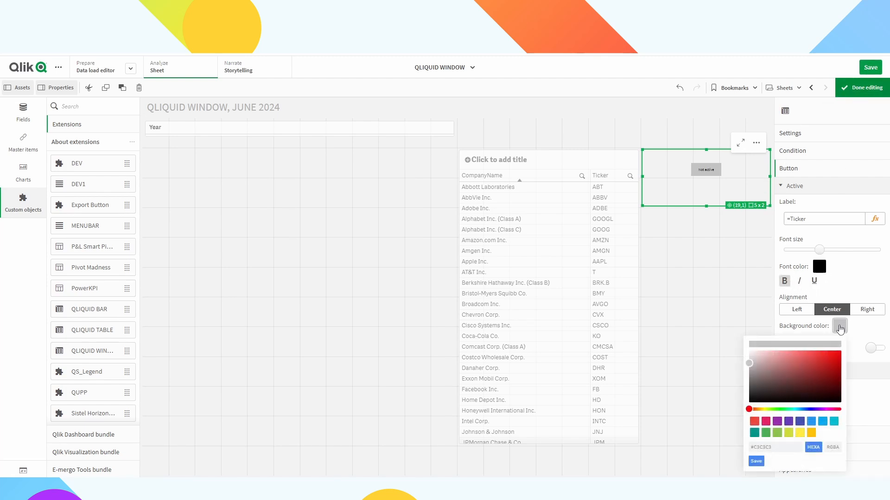
click(765, 433)
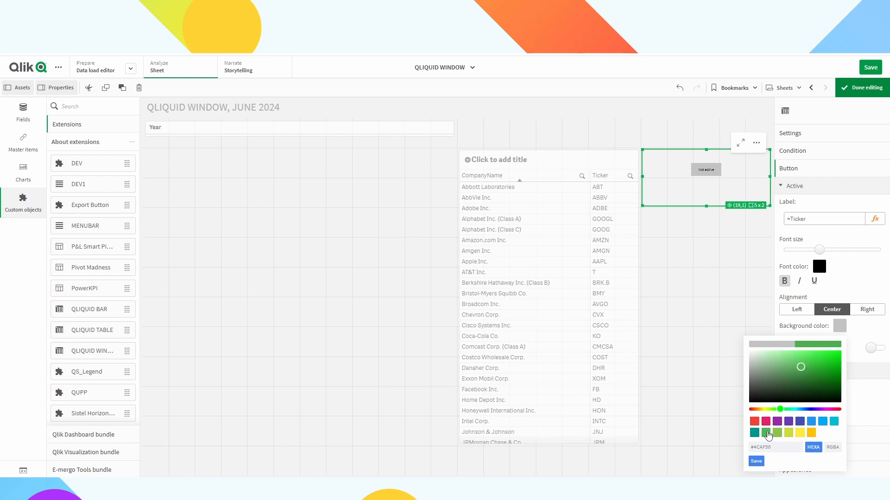
click(756, 461)
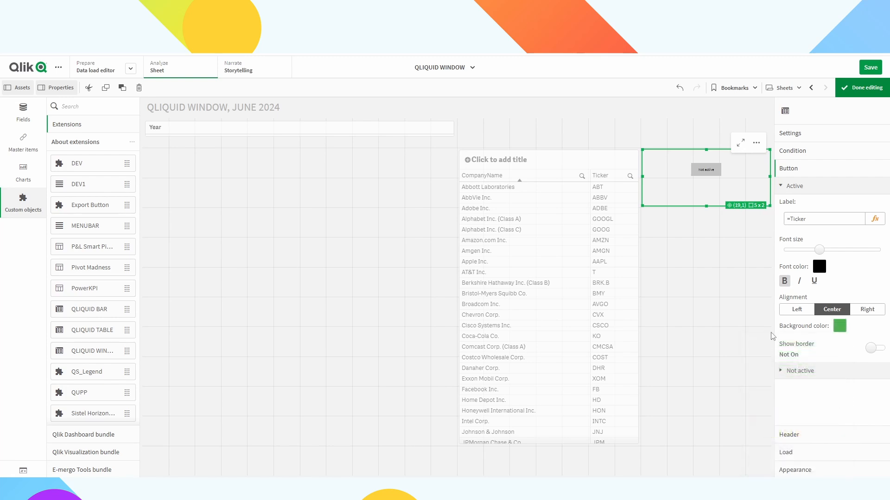
Show a border on the active button, increase its corner radius to about a quarter of the range, and finish editing.
click(875, 351)
drag(788, 356, 809, 358)
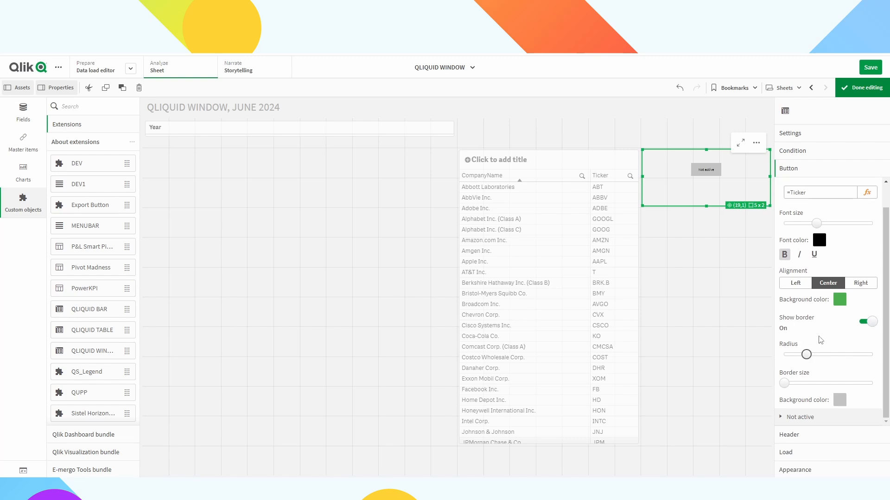
click(866, 88)
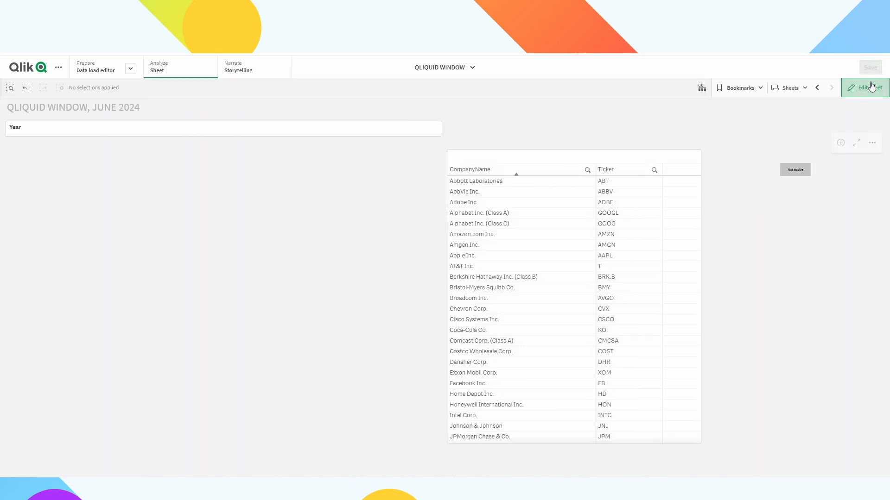
Show a border on the window's not-active button, increase its corner radius to about a third of the range, and finish editing.
click(871, 88)
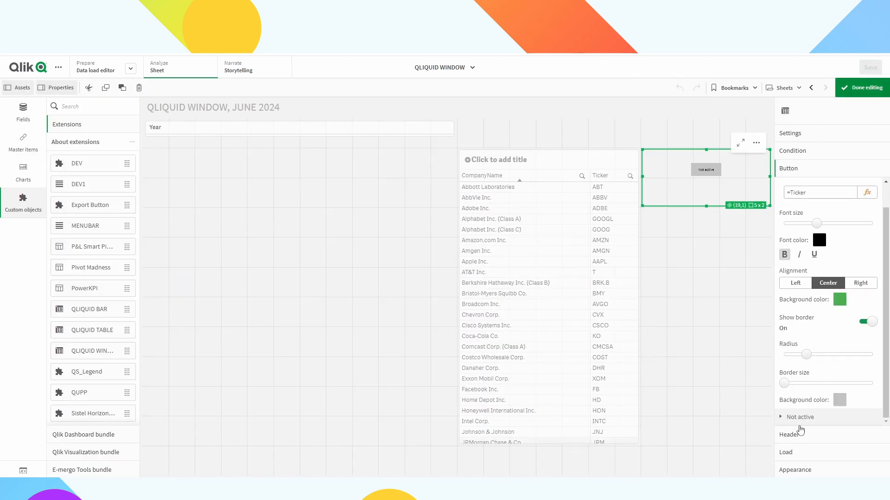
click(802, 186)
click(802, 204)
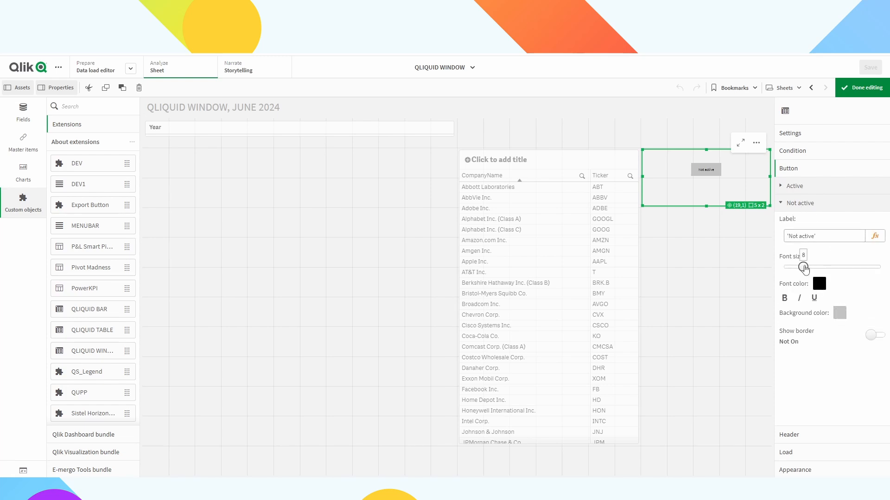
click(873, 335)
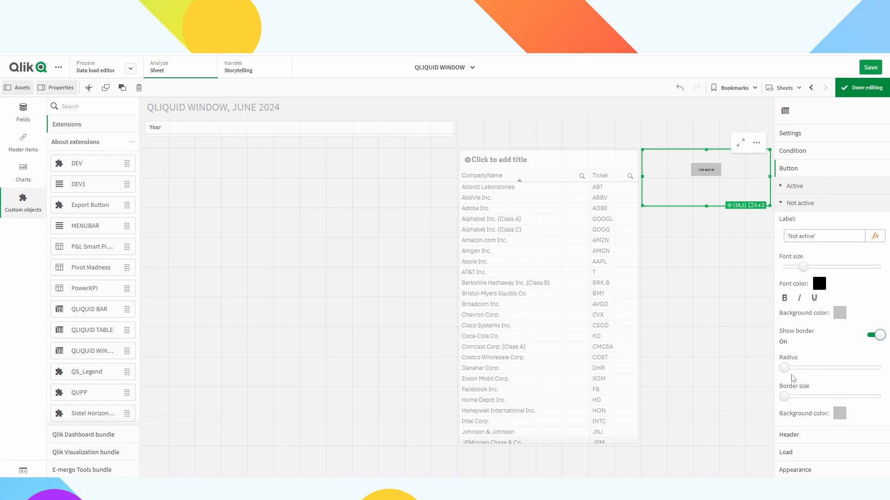
drag(784, 368, 816, 368)
click(862, 88)
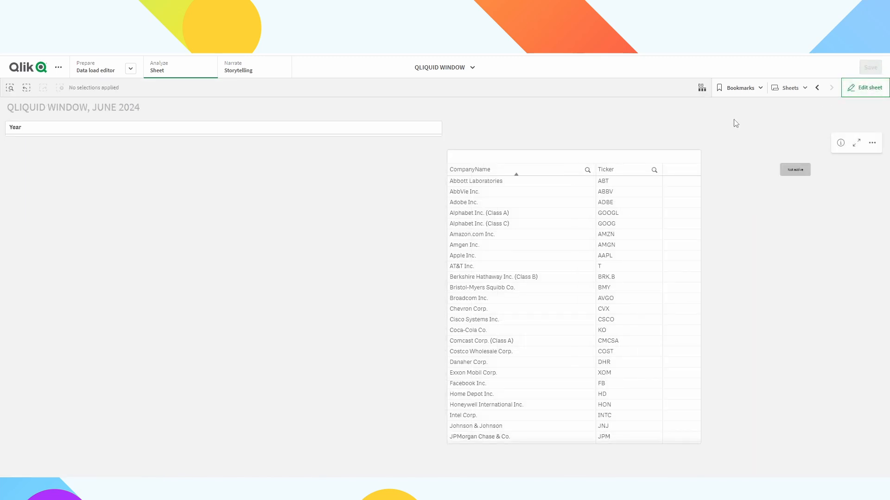
Filter the company table to Adobe Inc., open and close the pop-up window from its ticker button, and clear the selection.
click(475, 203)
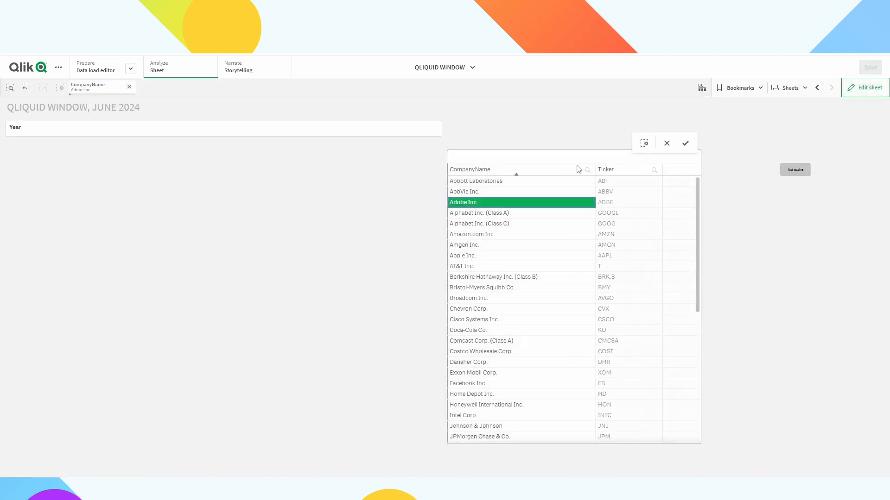
click(686, 143)
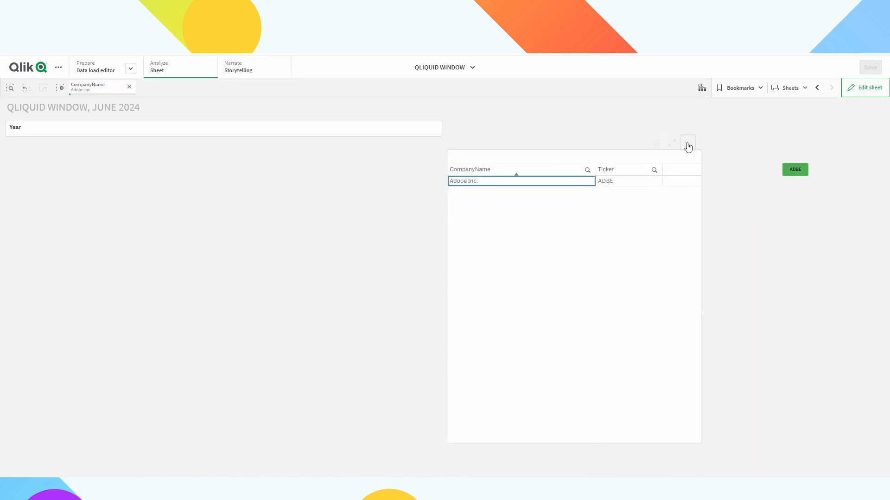
click(798, 176)
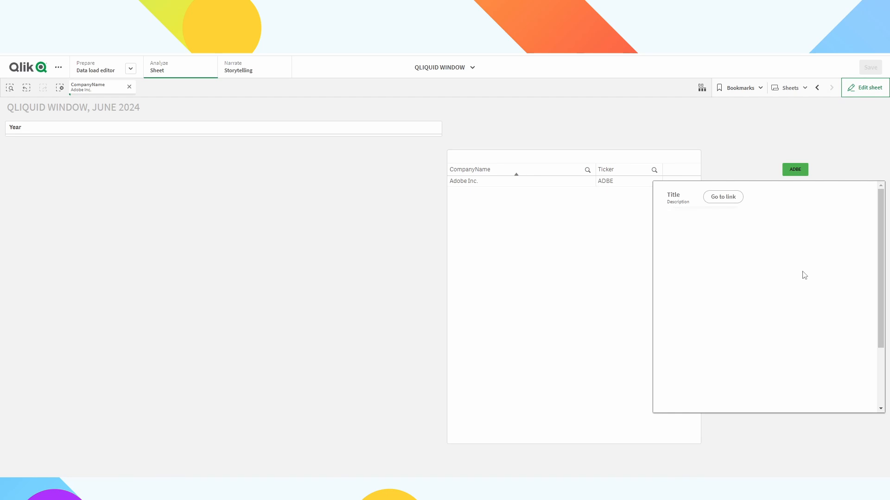
click(748, 166)
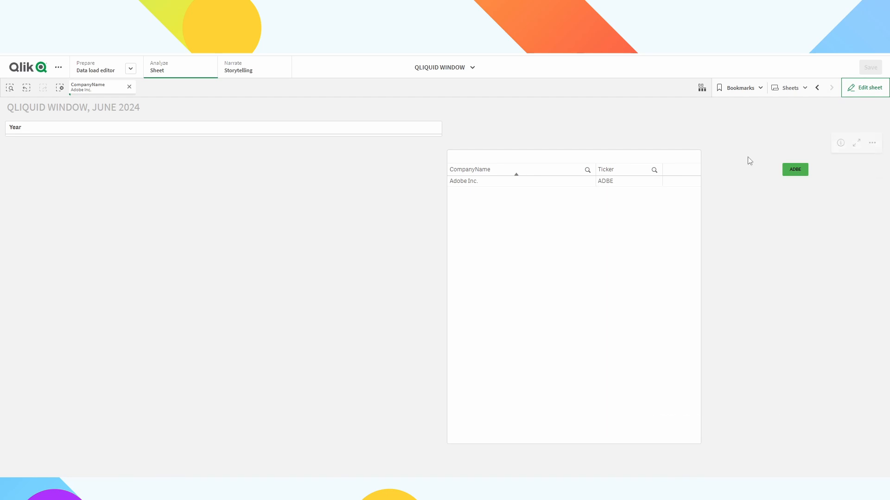
click(129, 89)
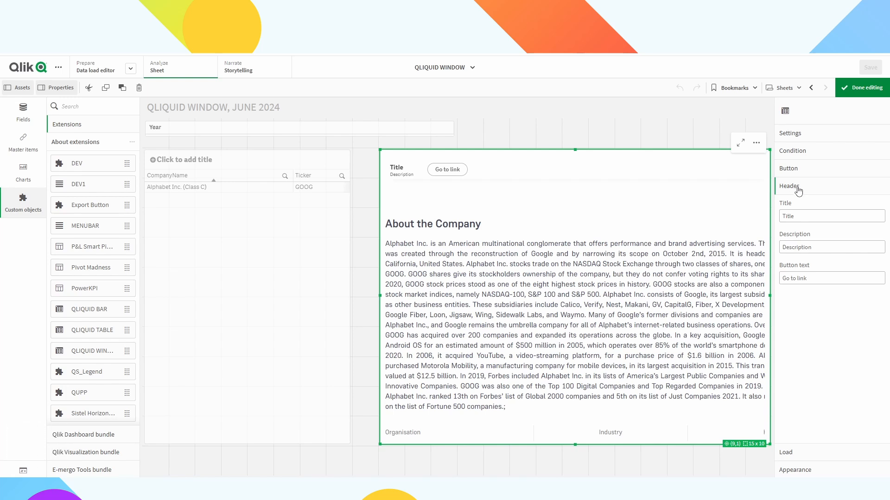
Set the window header's title to Company info, description to Short info, and button text to Go to web-site; save and finish editing.
drag(800, 214, 768, 217)
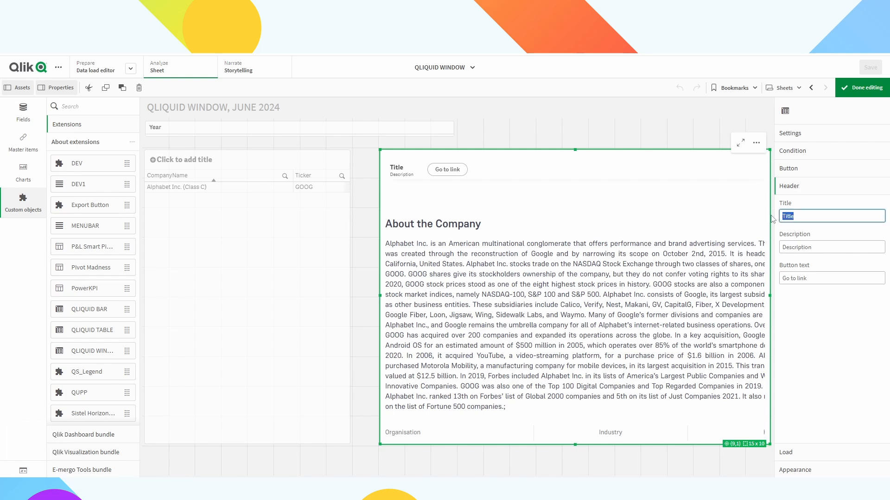
text(Company info)
key(Tab)
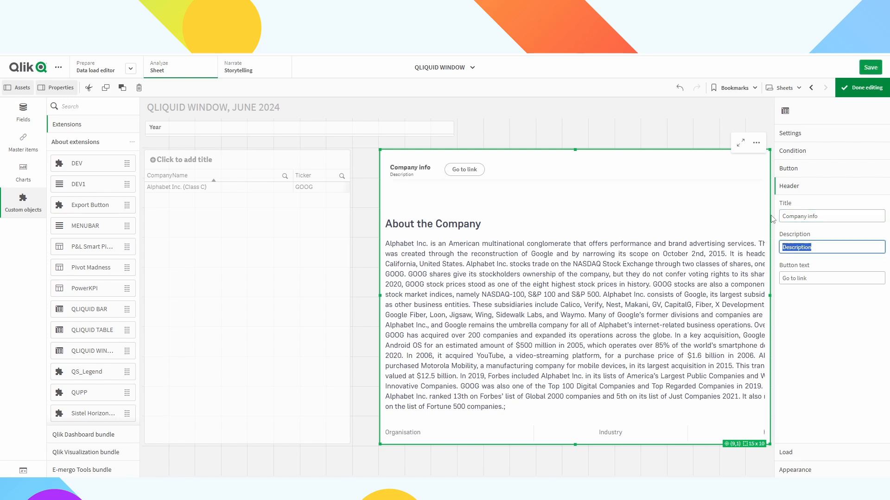
text(Short info)
key(Tab)
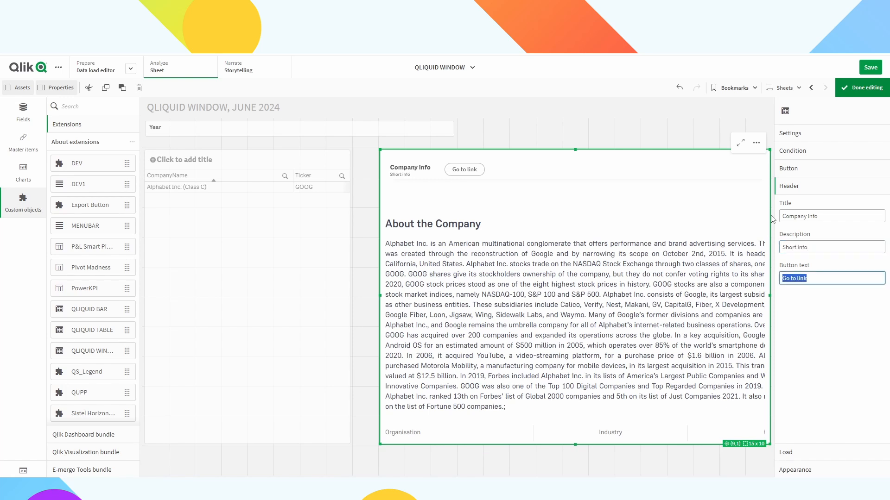
text(Go)
click(819, 370)
click(871, 67)
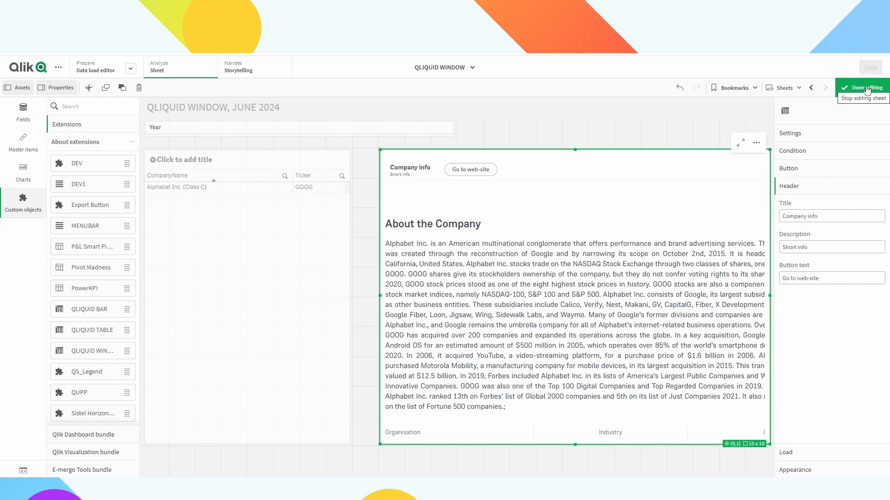
click(867, 88)
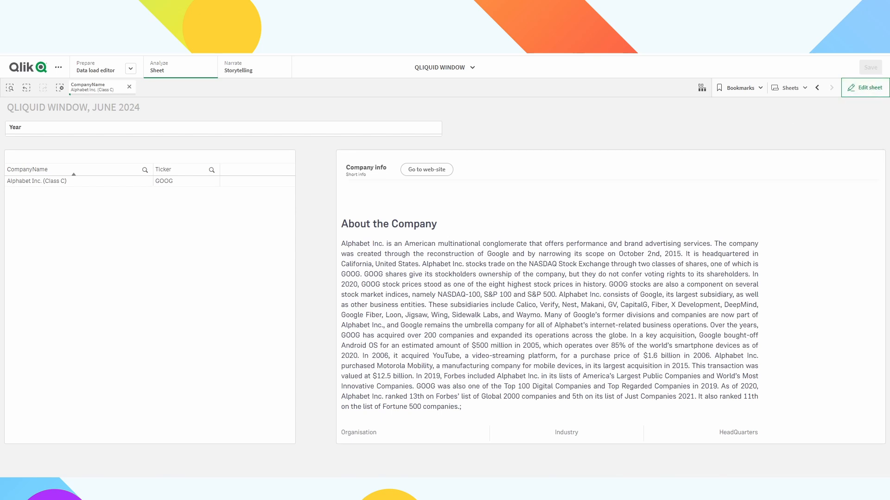
Enable loading data by button for the Company info window and finish editing the sheet.
click(868, 88)
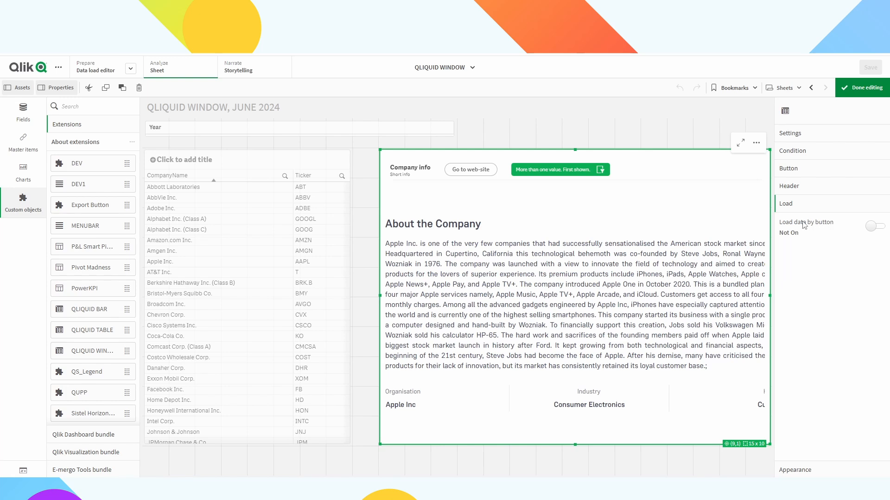
click(872, 228)
click(875, 87)
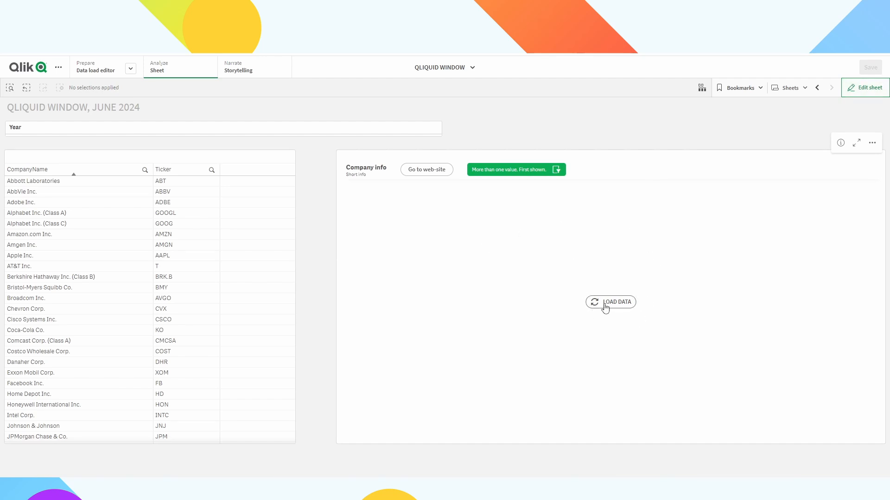
Filter the company table to Apple Inc., load its data in the Company info window, and clear the selection.
click(24, 256)
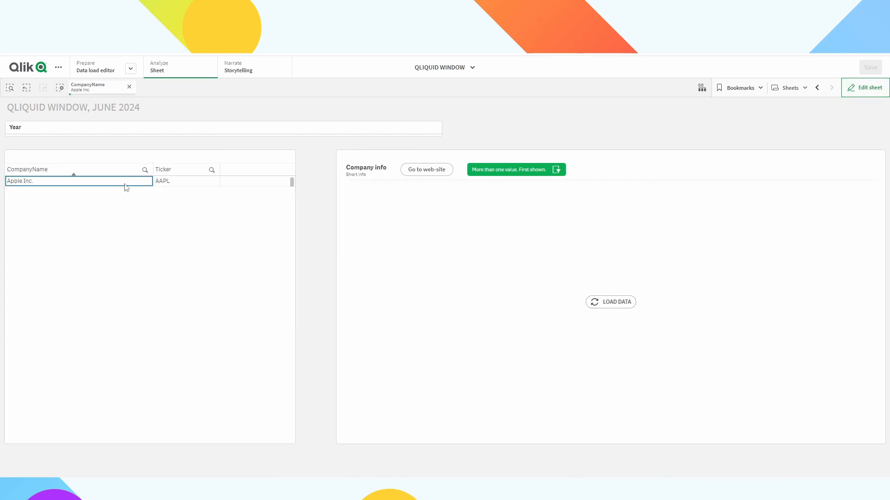
click(627, 305)
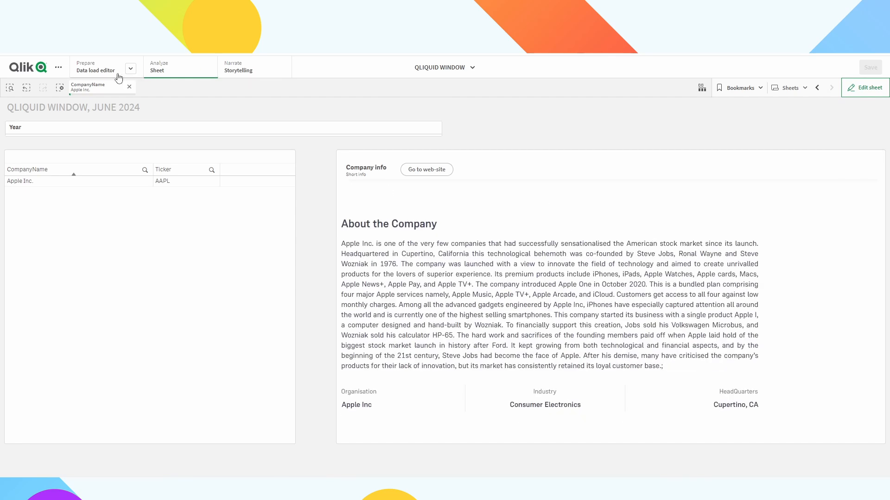
click(129, 87)
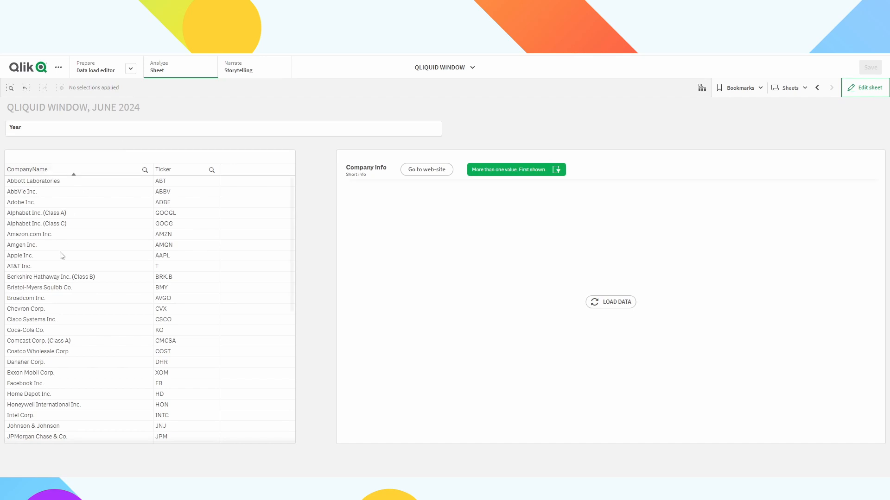
Filter the company table to AT&T Inc. and load its data in the Company info window to view the page.
click(21, 271)
click(280, 142)
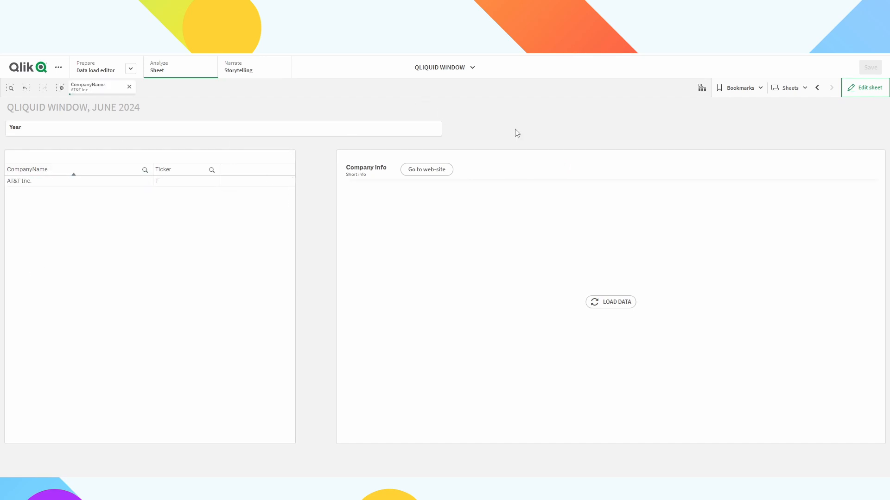
click(619, 302)
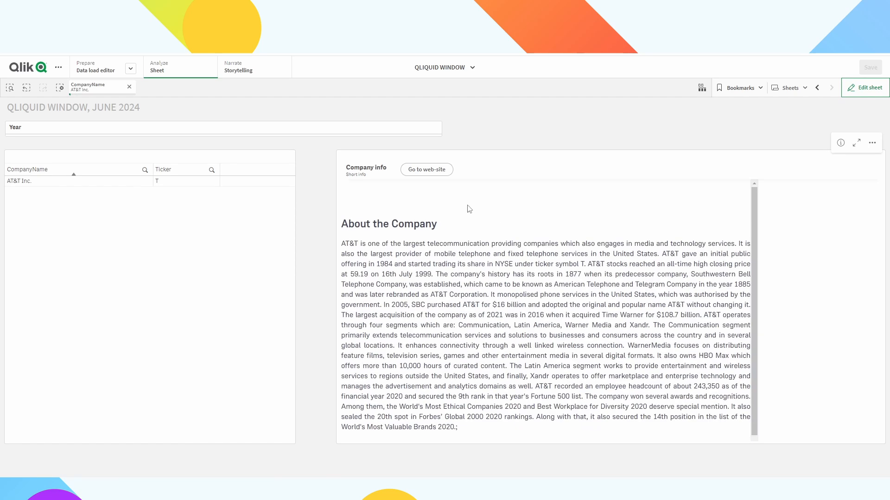
scroll(518, 286, down, 1)
scroll(518, 286, up, 1)
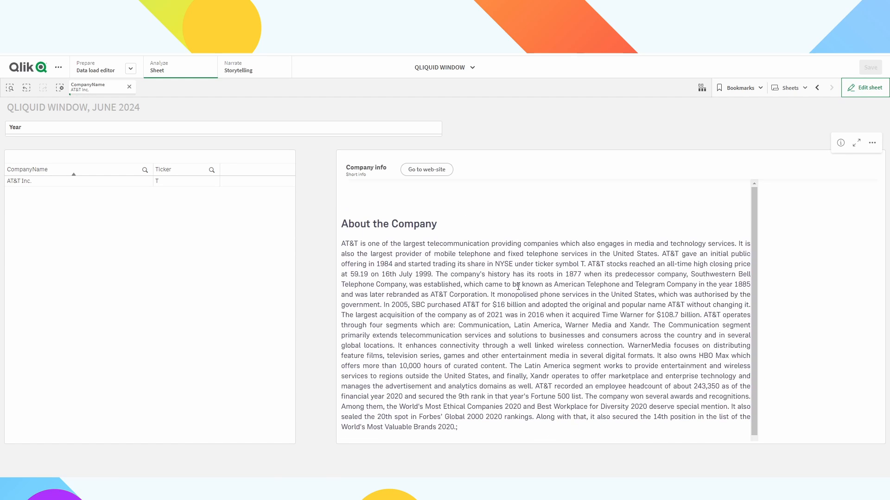